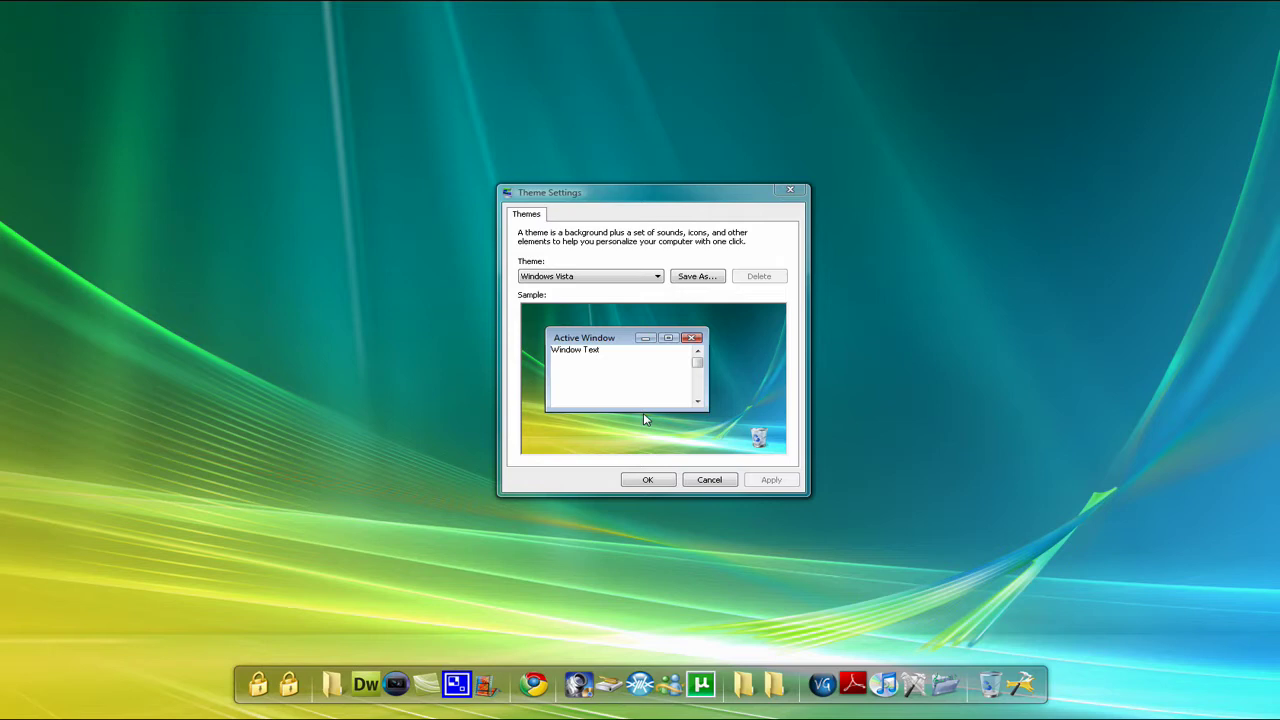
Choose the leopard theme in Theme Settings and apply it to try it out
click(657, 277)
click(648, 291)
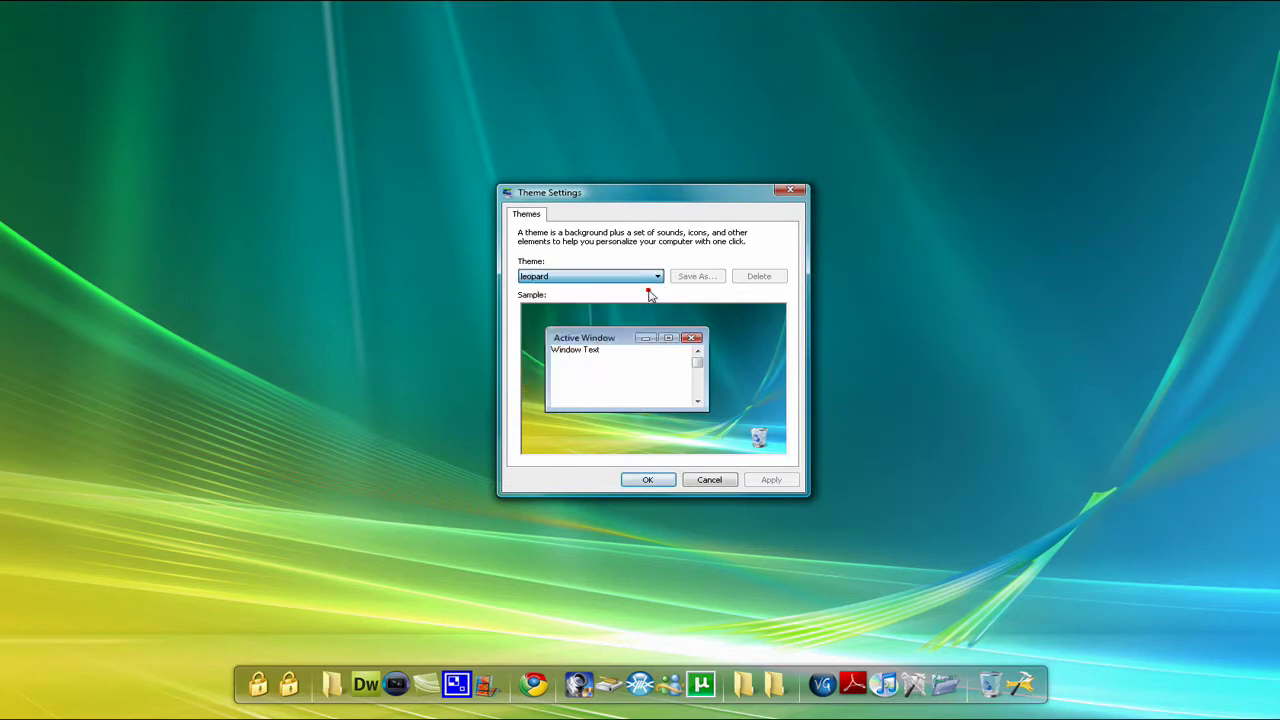
click(771, 480)
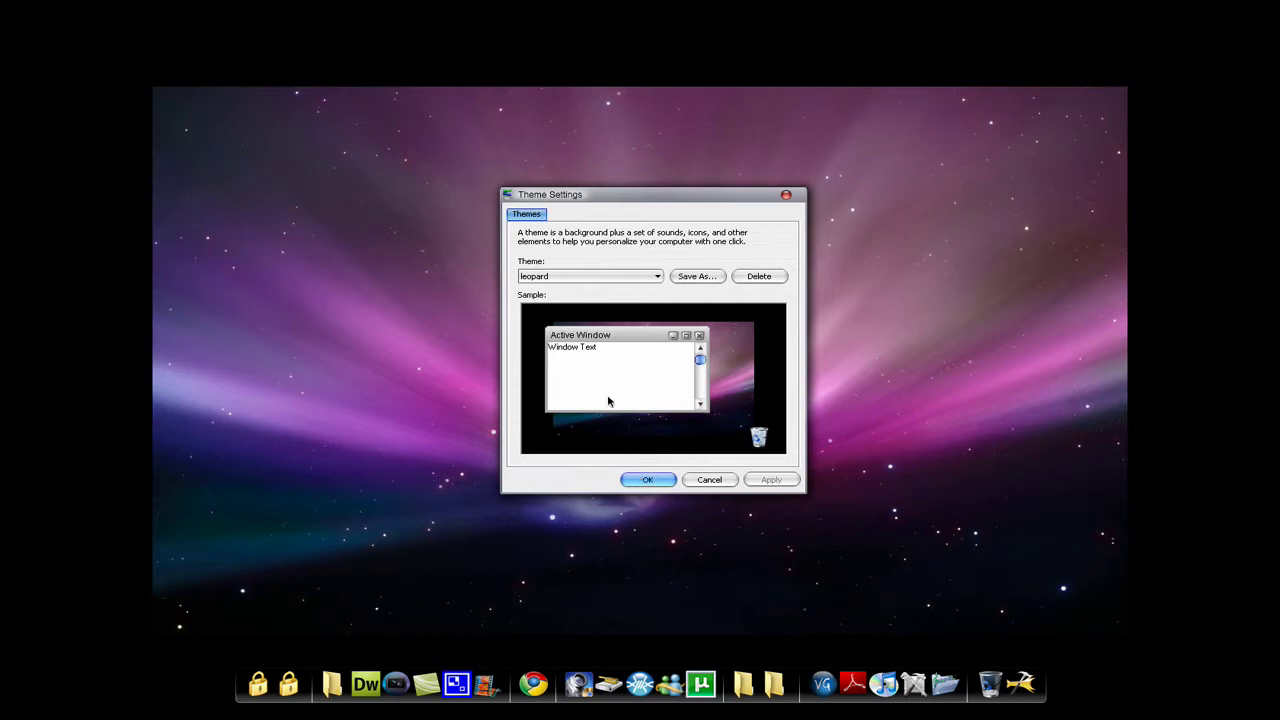
Switch the theme back to Windows Vista and confirm with OK
click(638, 277)
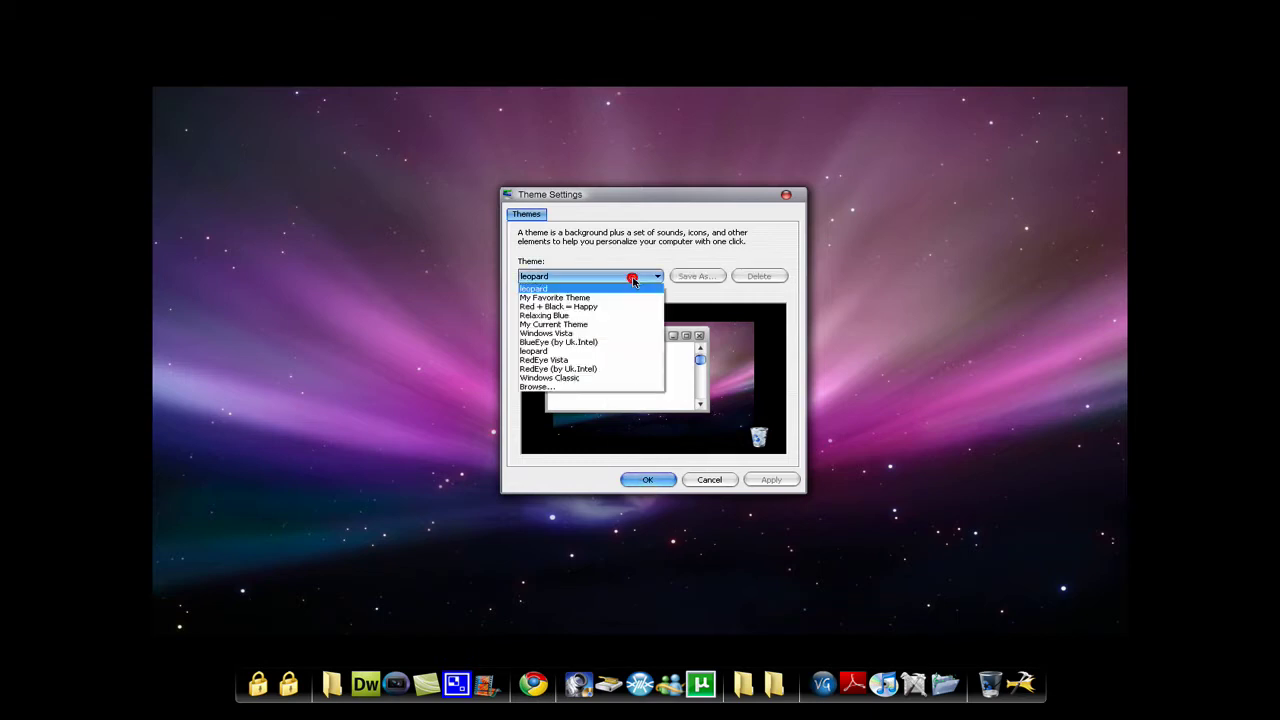
click(624, 340)
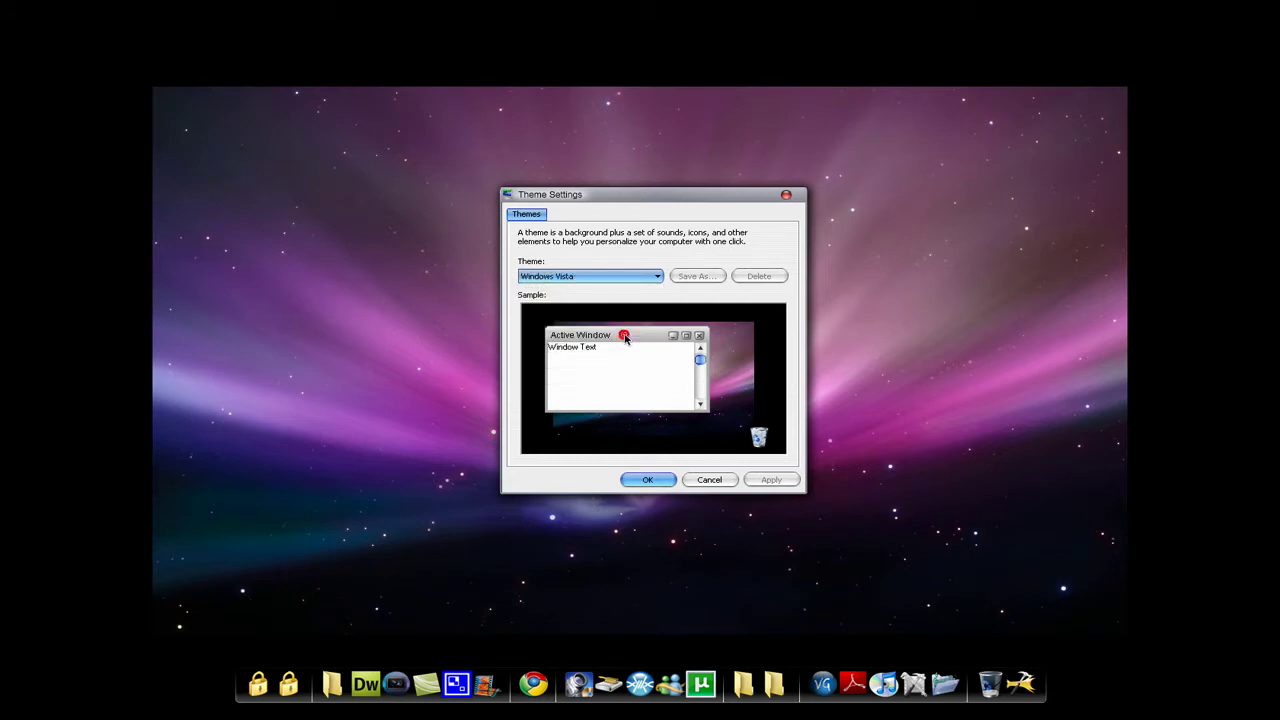
click(650, 480)
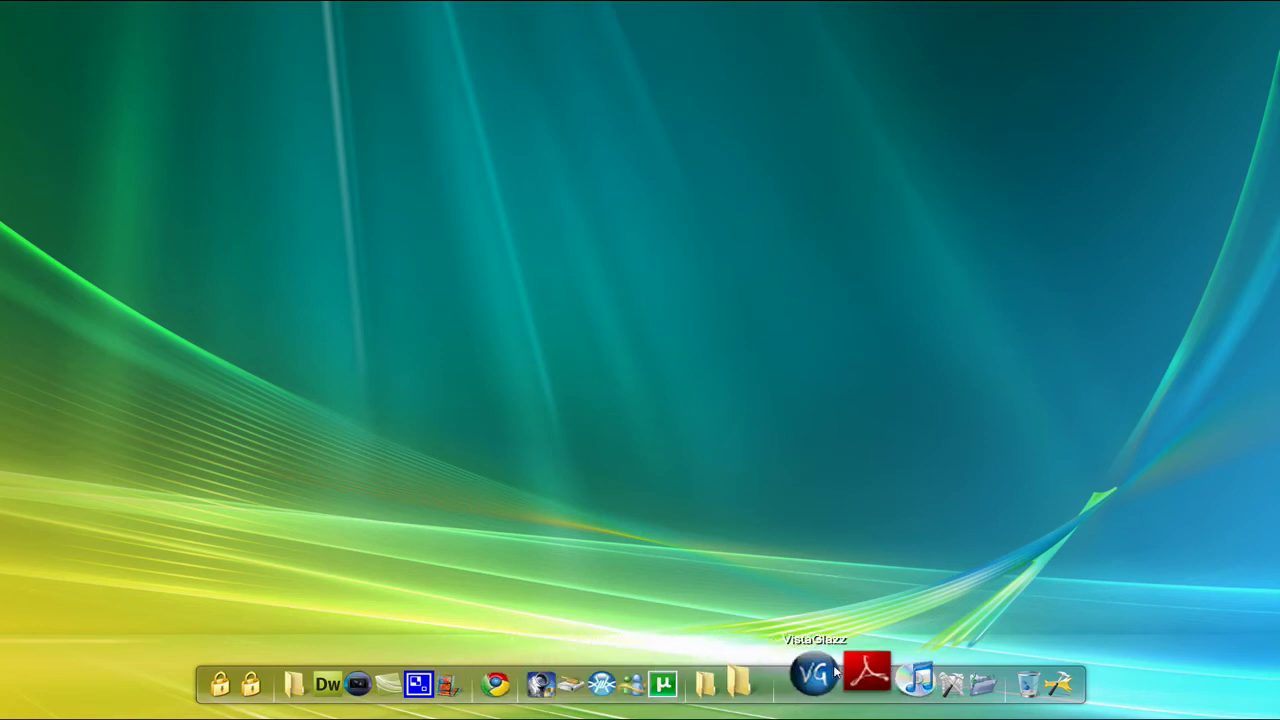
Once the Vista theme finishes applying, launch VistaGlazz from the dock
click(825, 677)
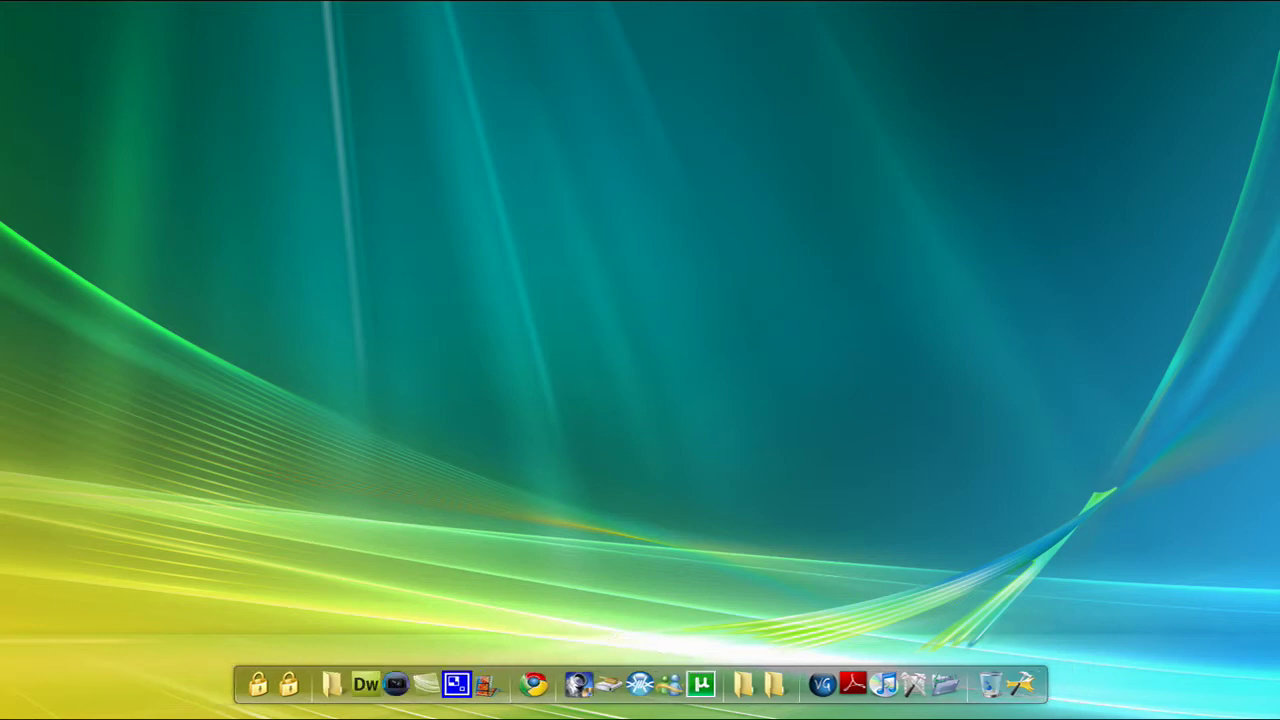
Go to the Downloads folder inside Documents
click(20, 708)
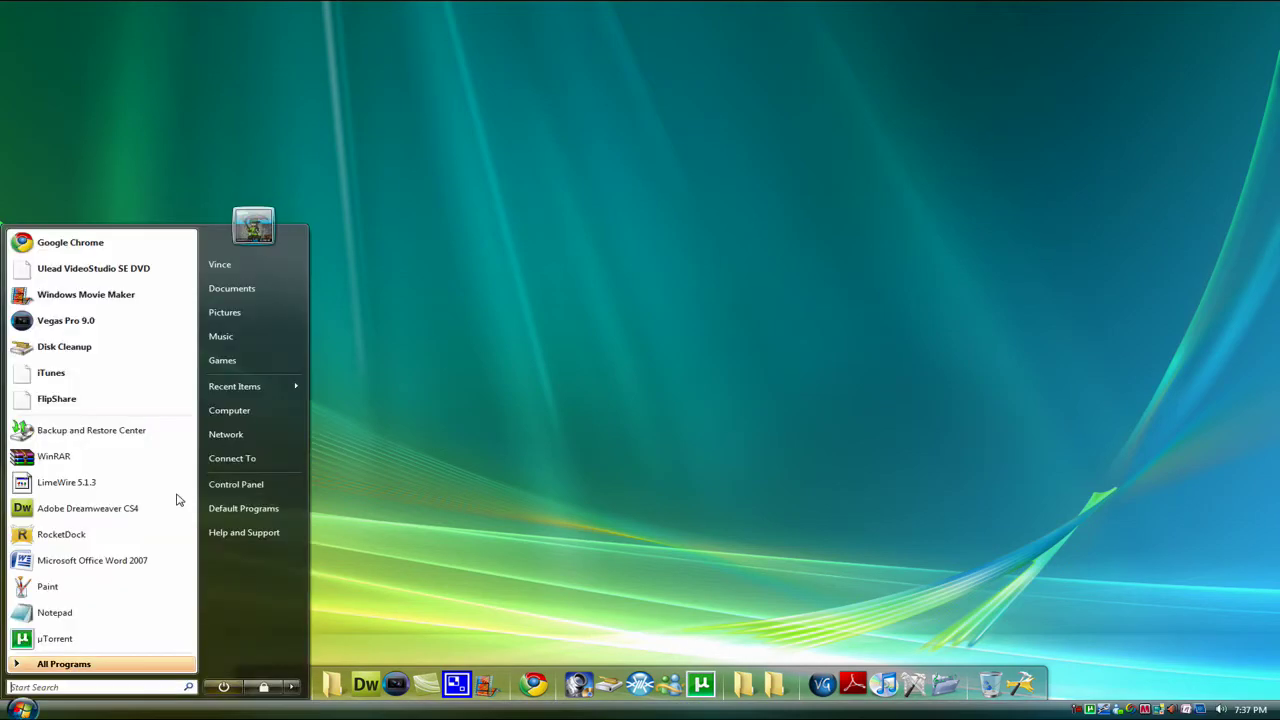
click(230, 288)
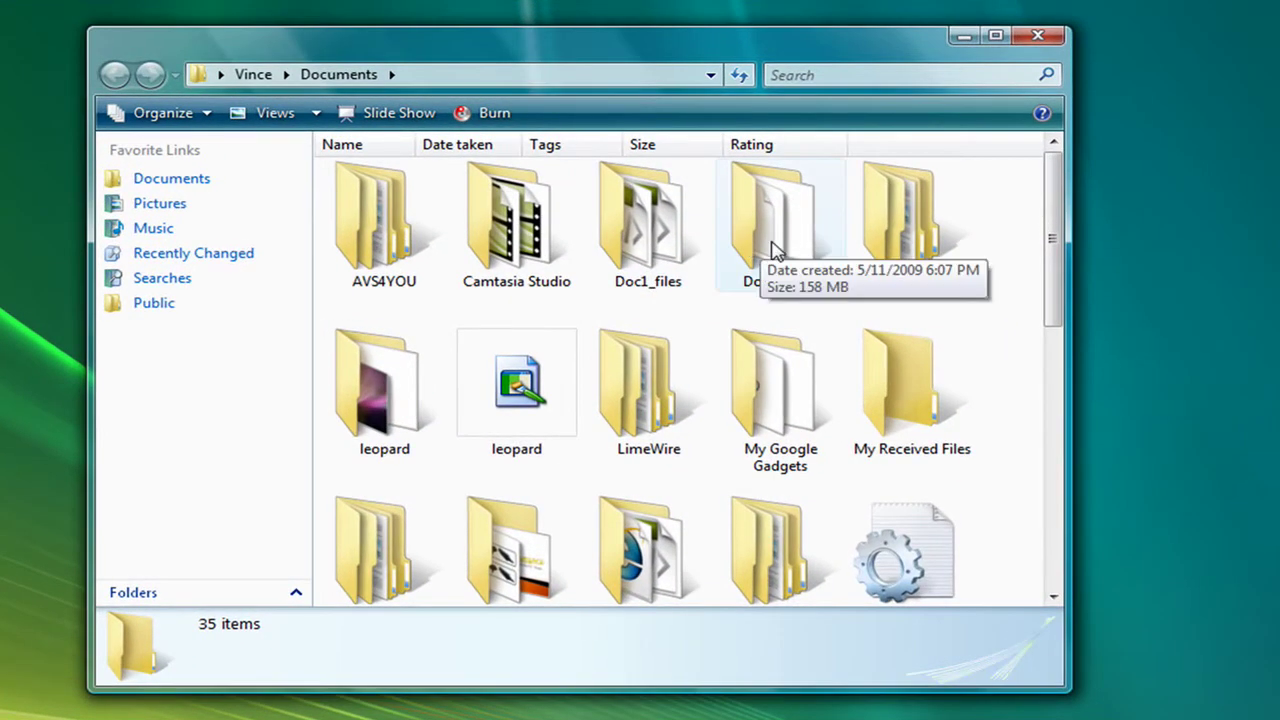
double_click(771, 250)
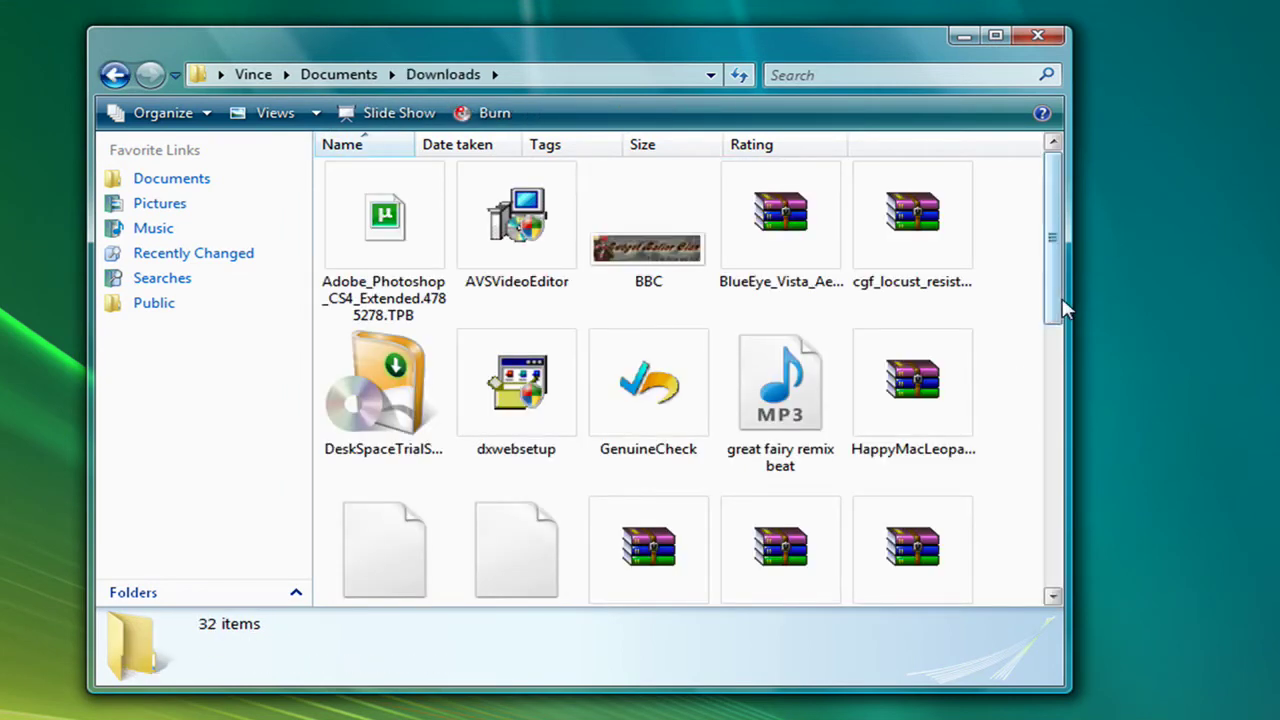
Preview HappyMacLeopardShelf.zip's contents in WinRAR, then close it and scroll the folder
scroll(1065, 310, down, 1)
click(897, 358)
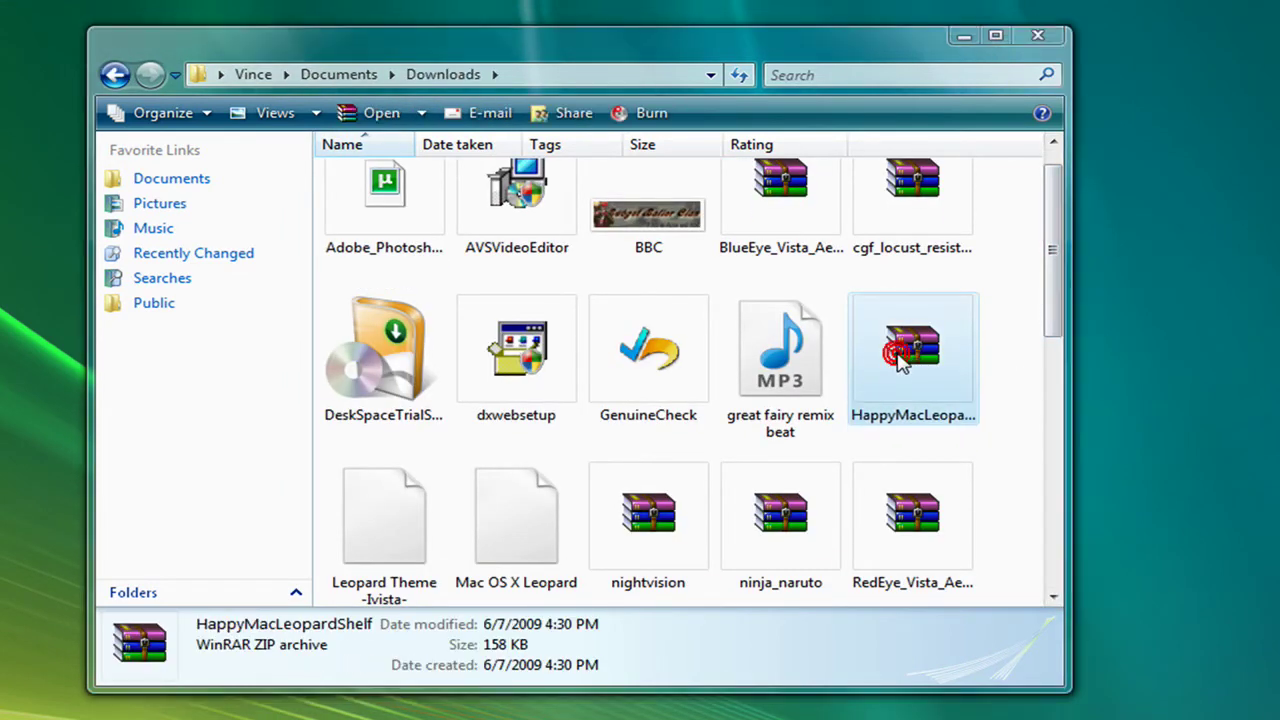
double_click(899, 360)
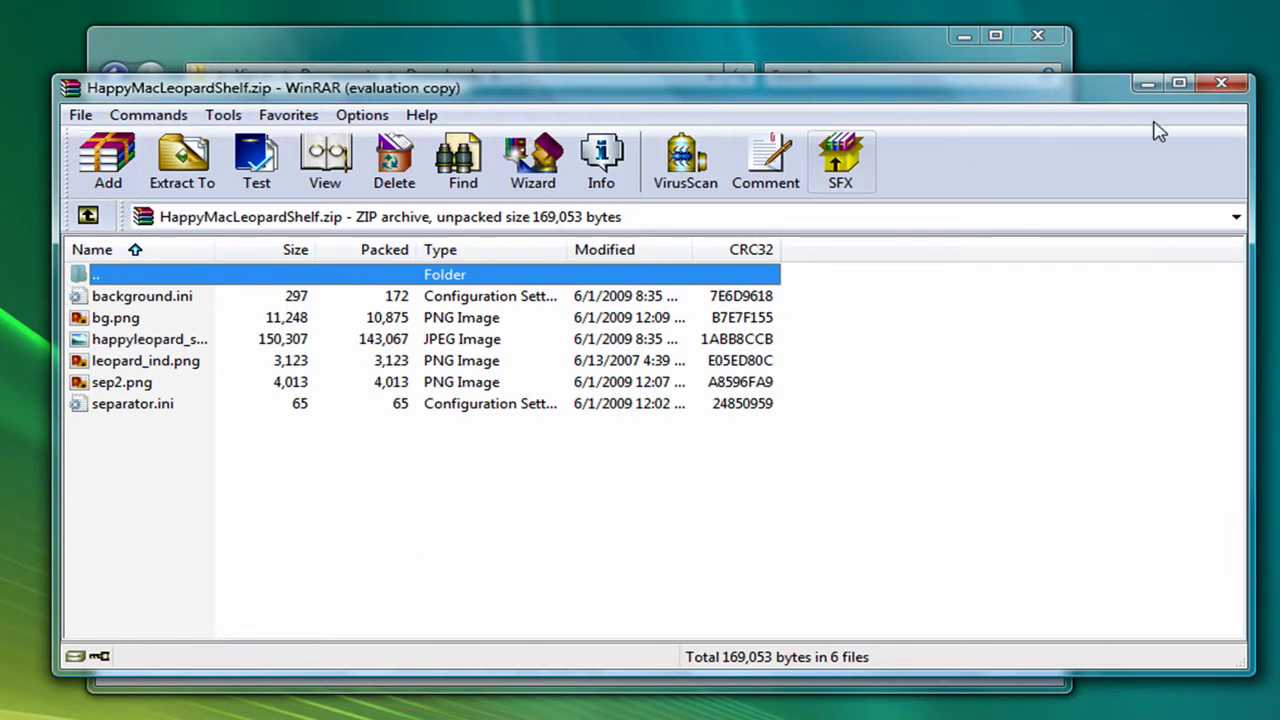
click(1218, 83)
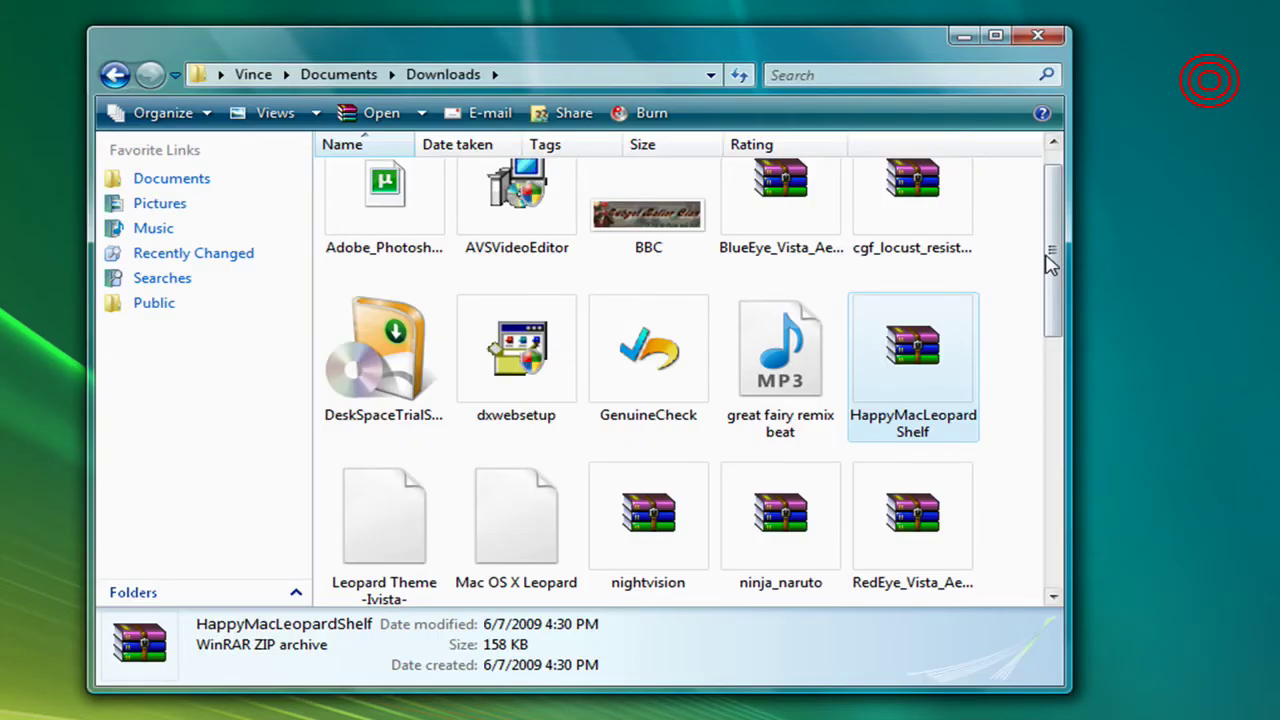
drag(1057, 275, 1080, 352)
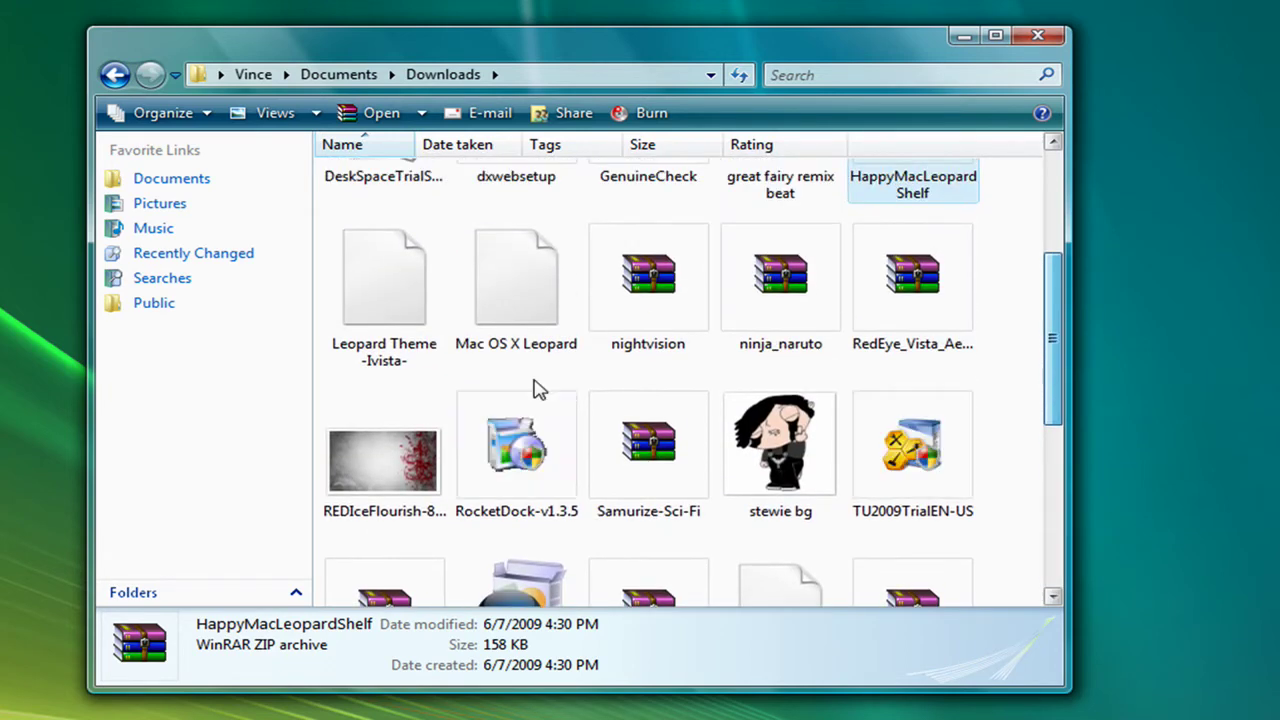
click(415, 291)
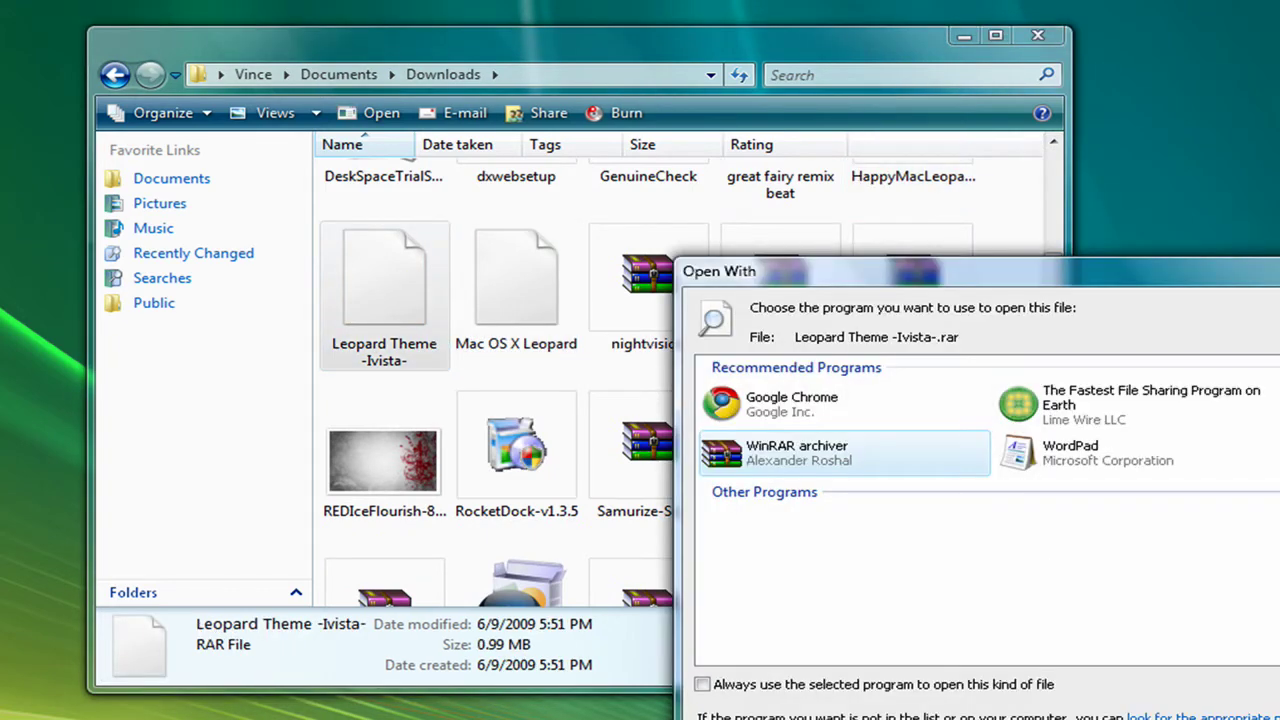
key(Return)
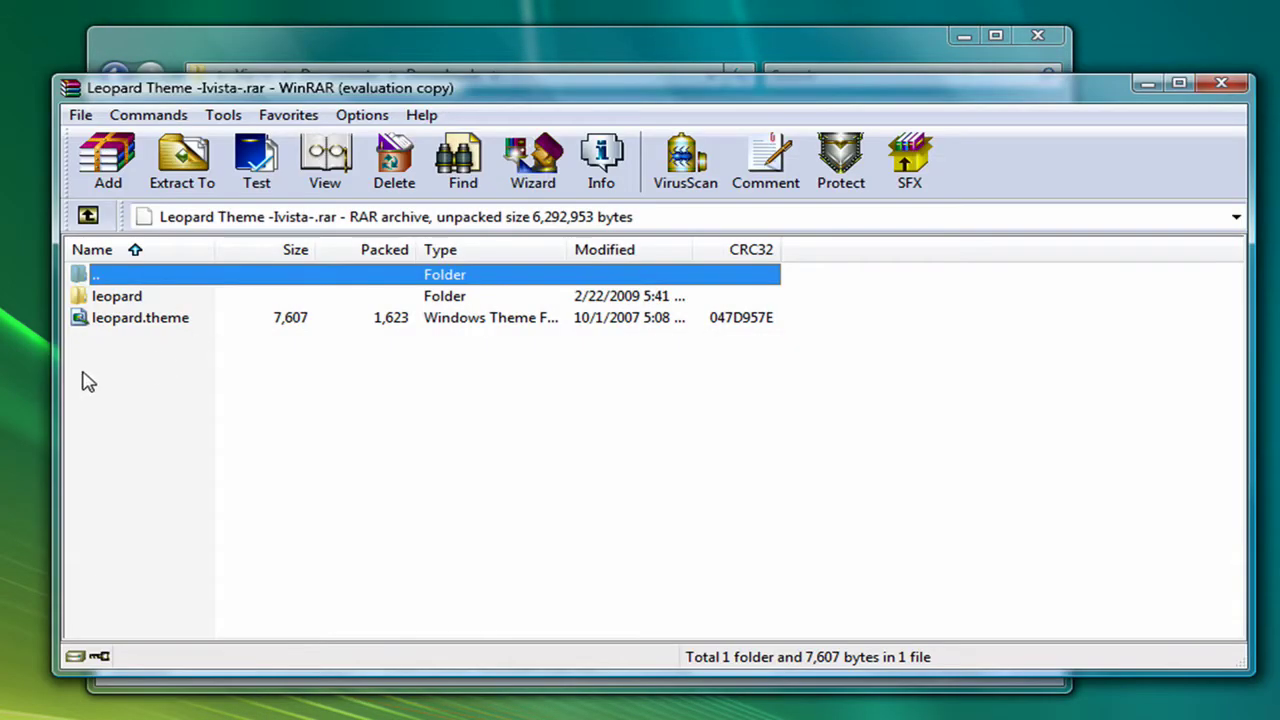
drag(217, 380, 108, 295)
click(1108, 376)
click(1221, 82)
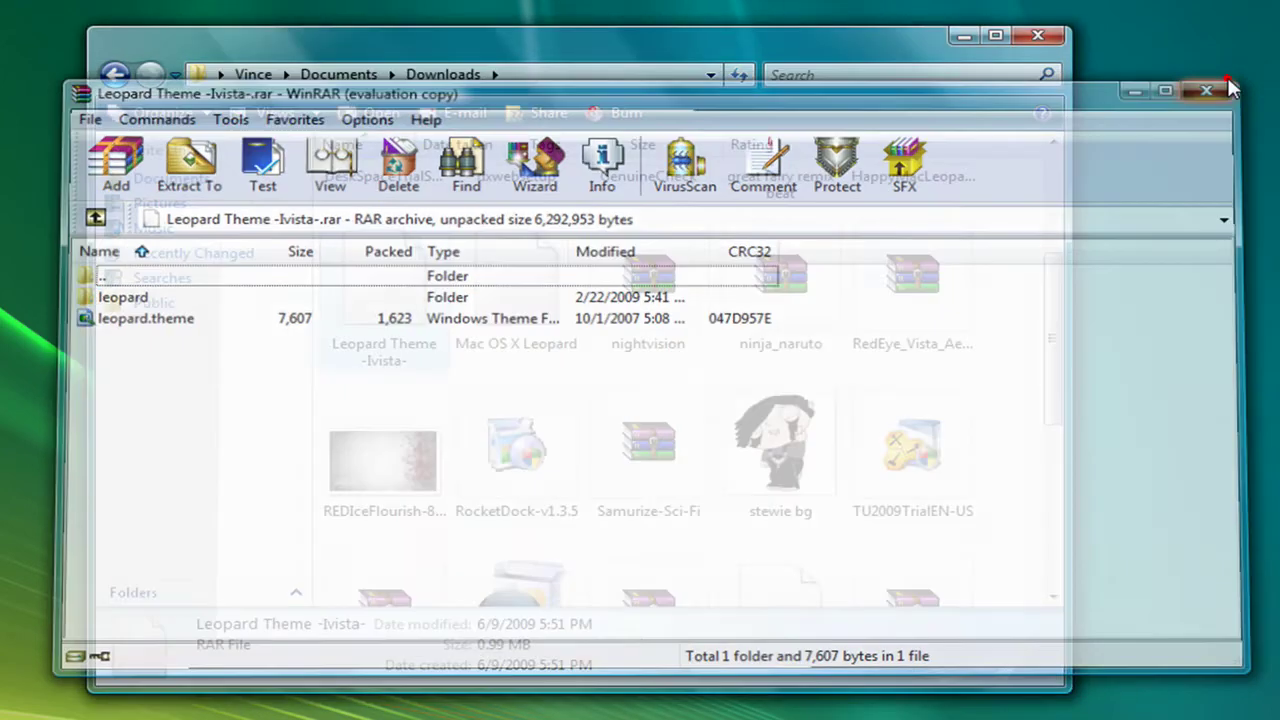
Go back to Documents and select both the leopard folder and the leopard theme file
click(113, 74)
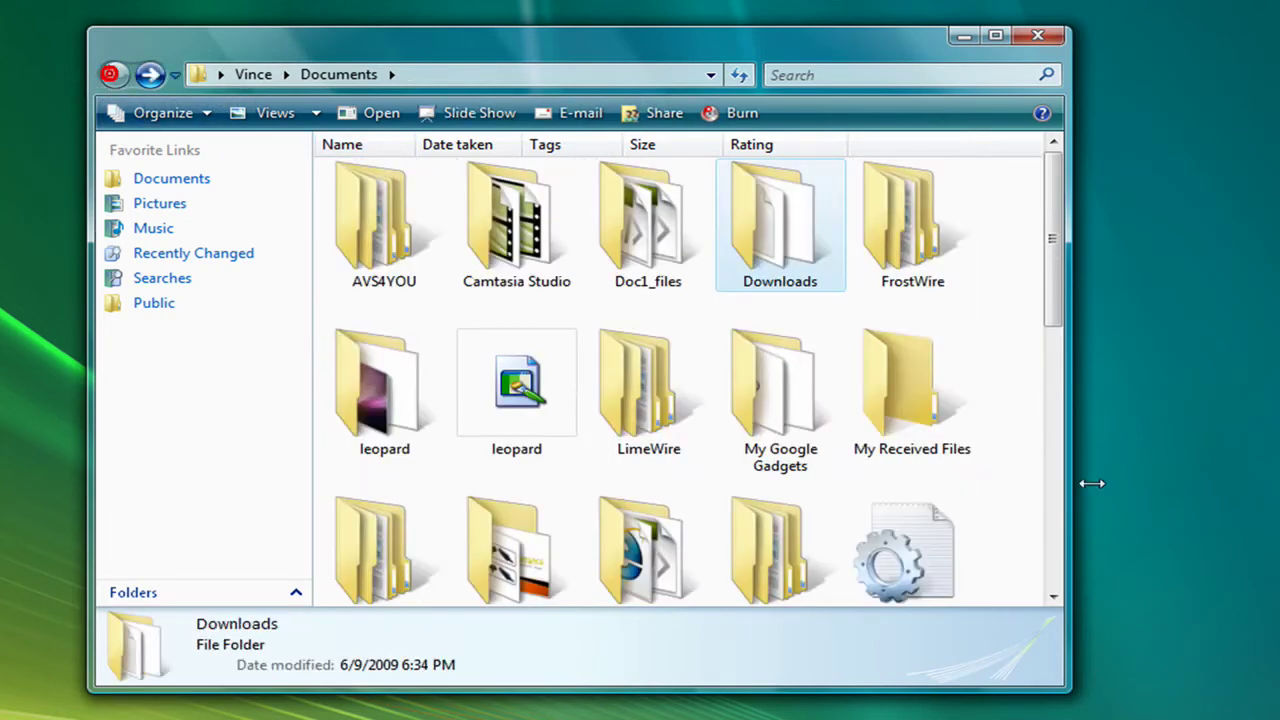
mouse_move(1052, 317)
mouse_down()
mouse_move(1082, 430)
mouse_move(1095, 576)
mouse_move(1083, 574)
mouse_move(1066, 506)
mouse_move(1074, 428)
mouse_move(1077, 549)
mouse_up()
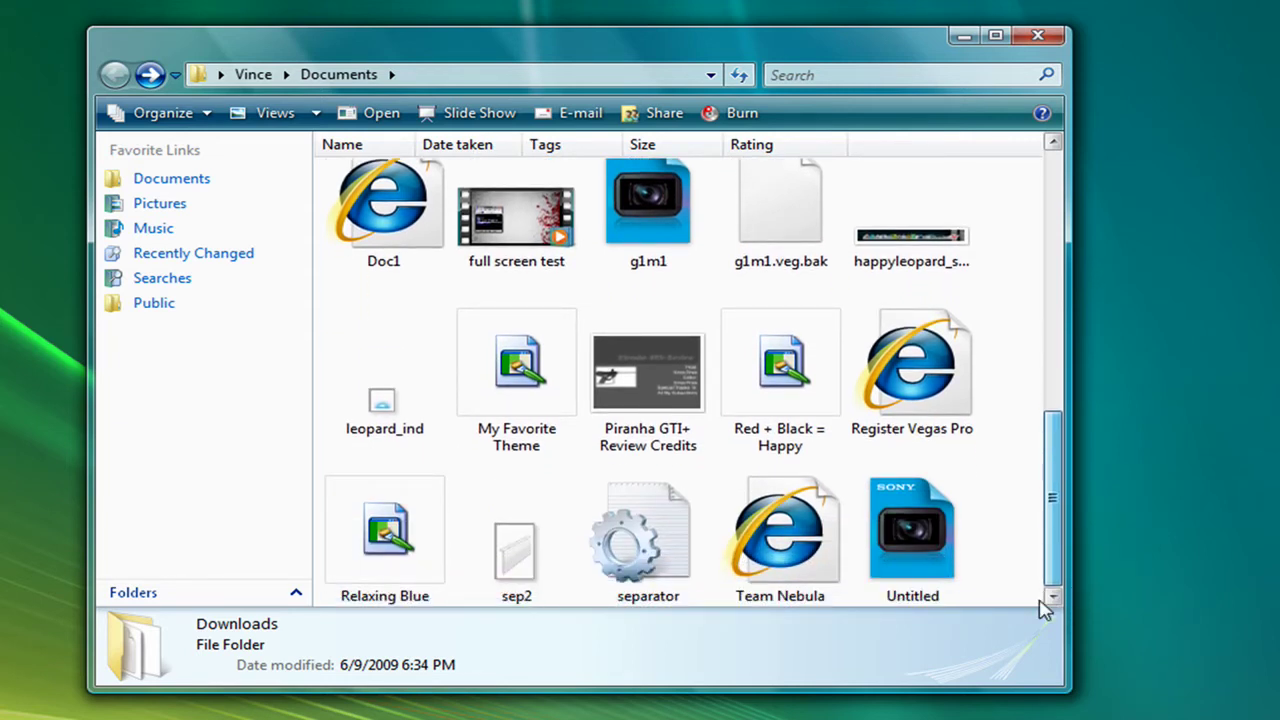
drag(1035, 545, 1014, 403)
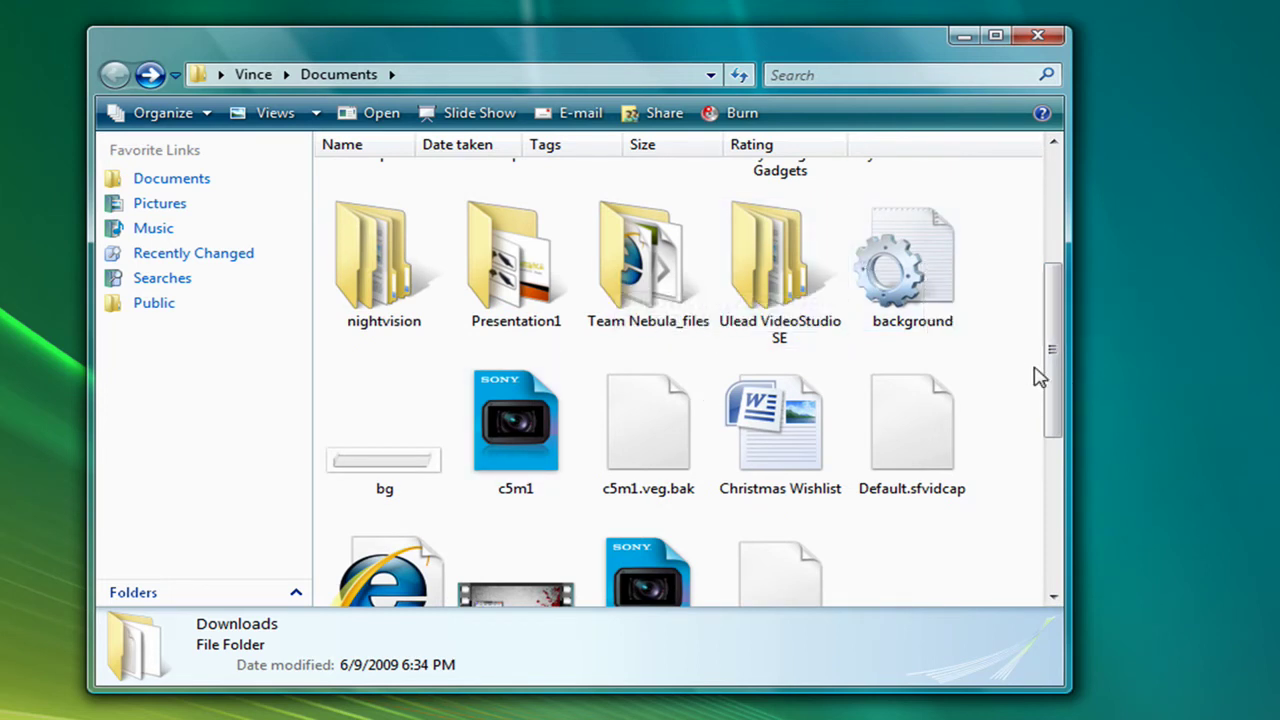
scroll(1050, 380, up, 2)
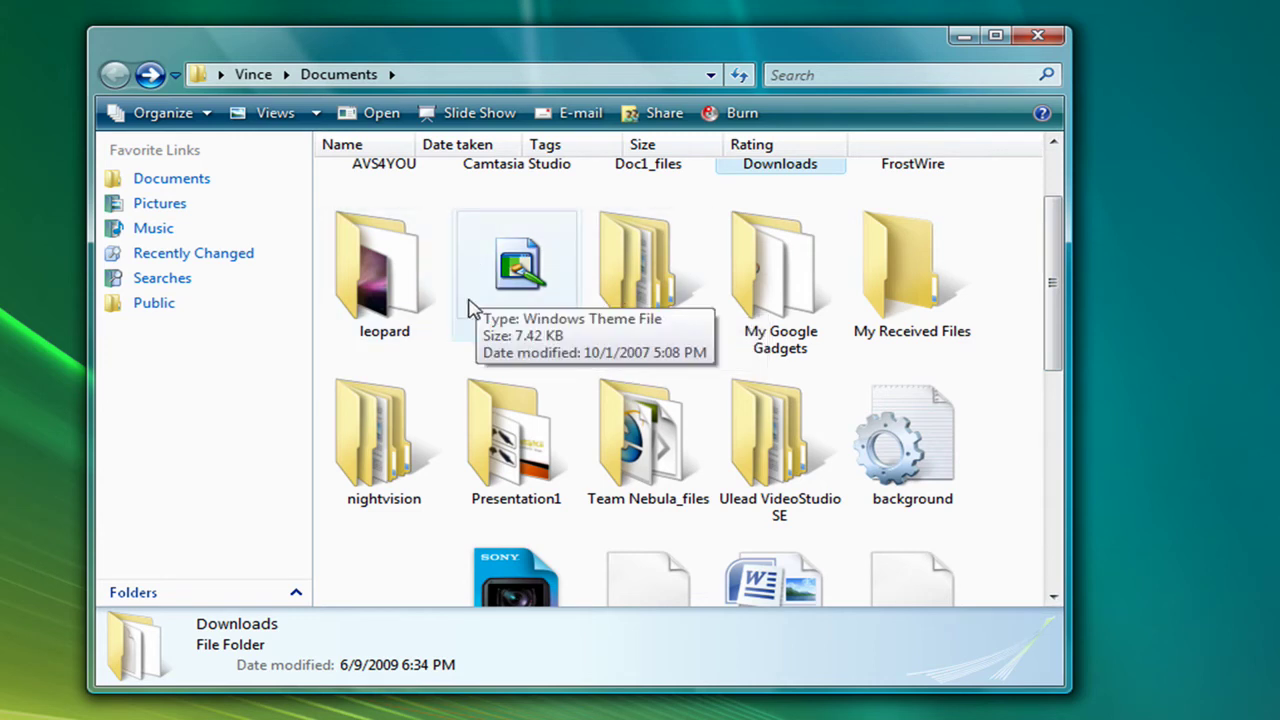
drag(555, 370, 322, 212)
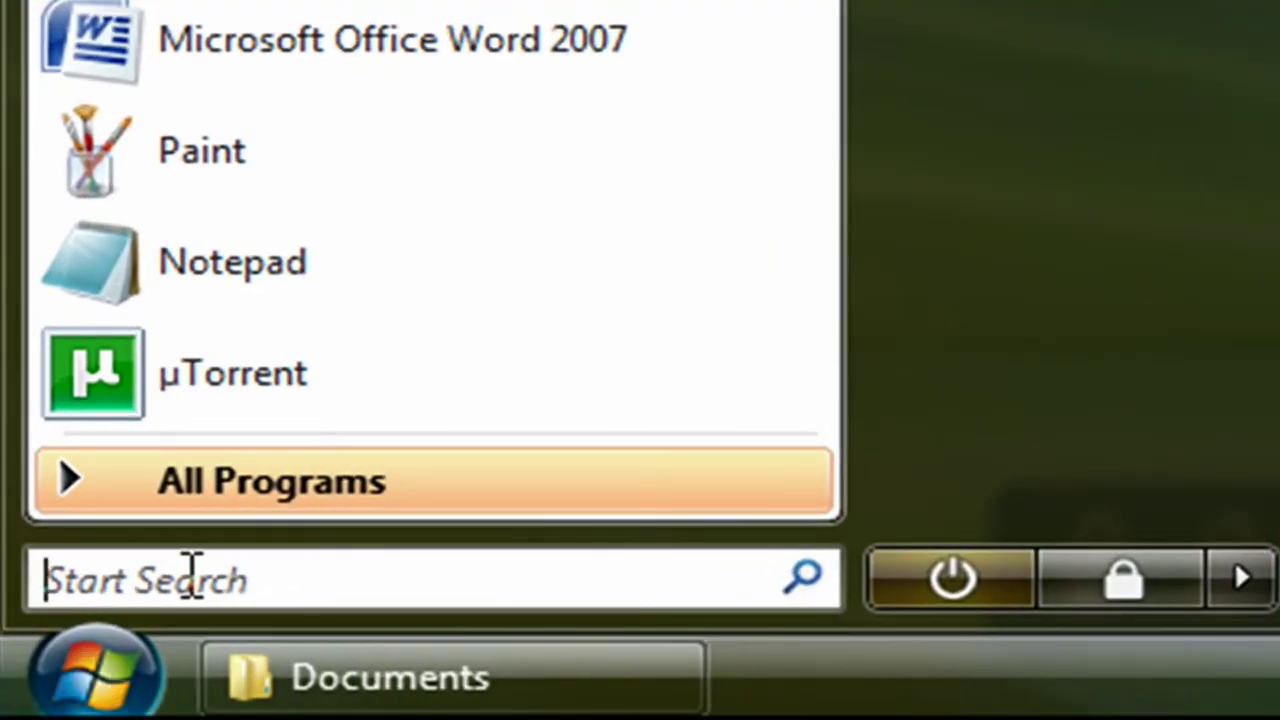
Search 'resource' from Start and open the C:\Windows\resources\Themes folder
text(resourc)
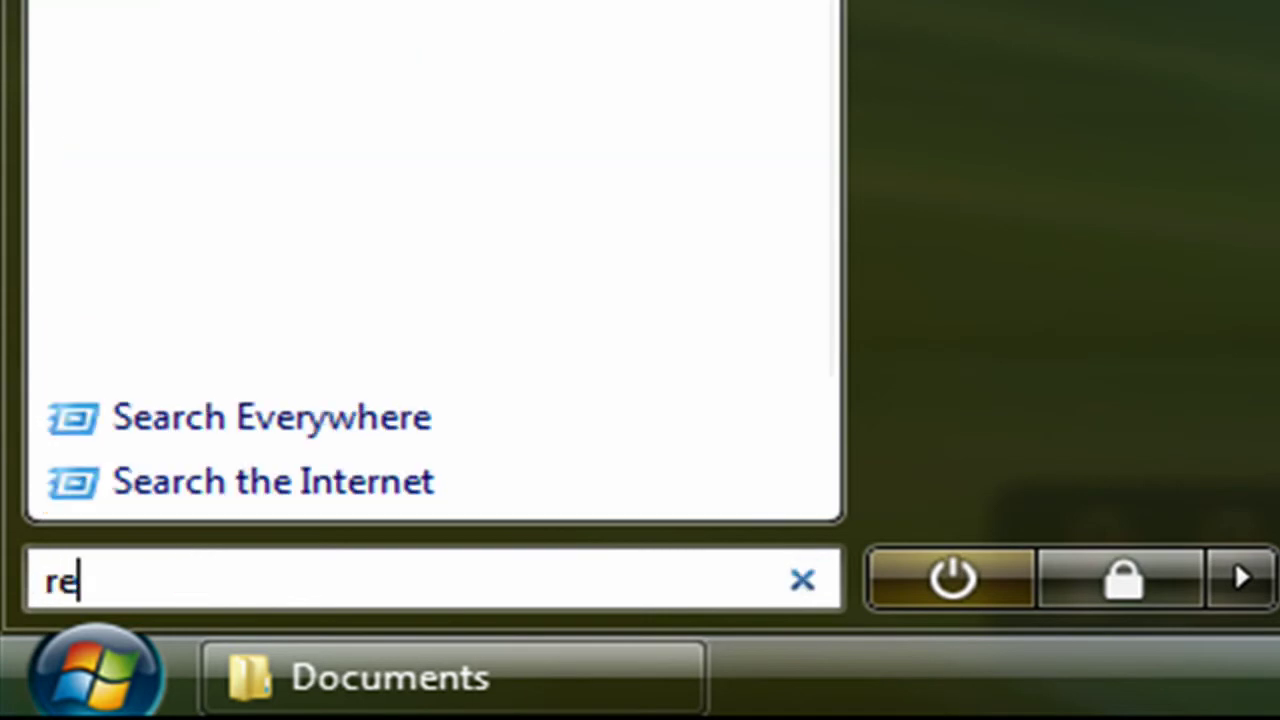
text(e)
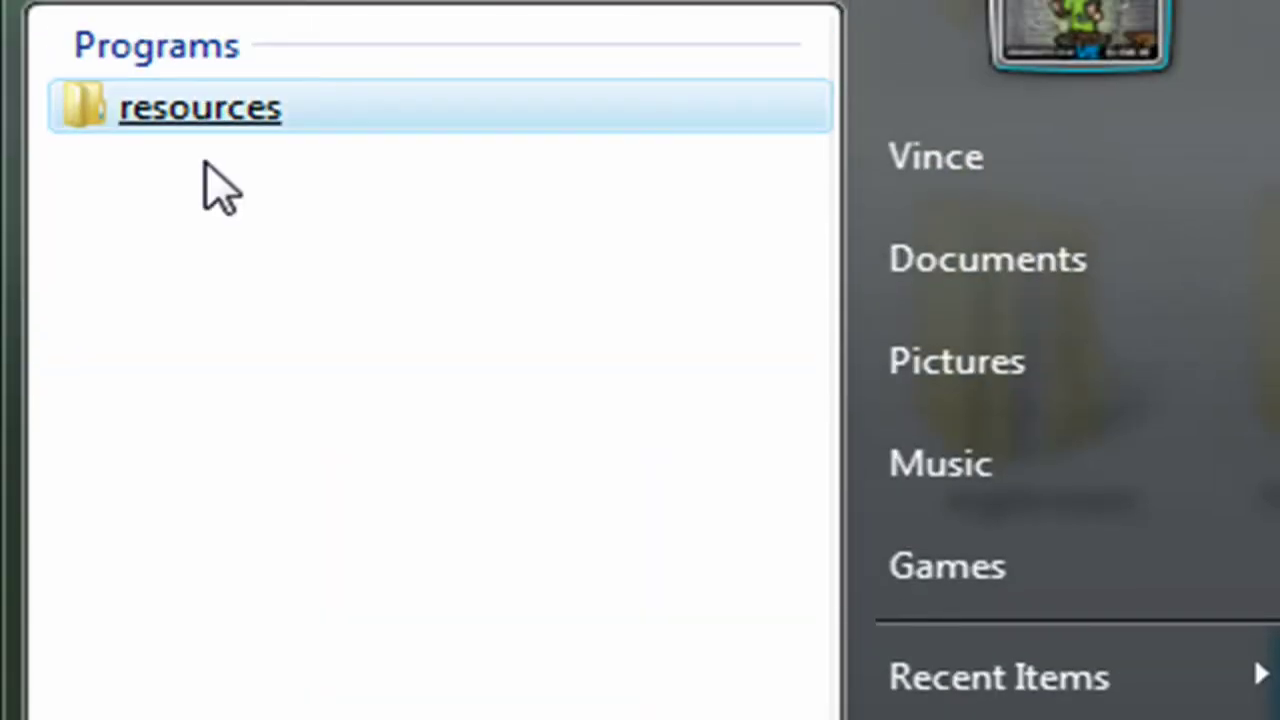
click(194, 118)
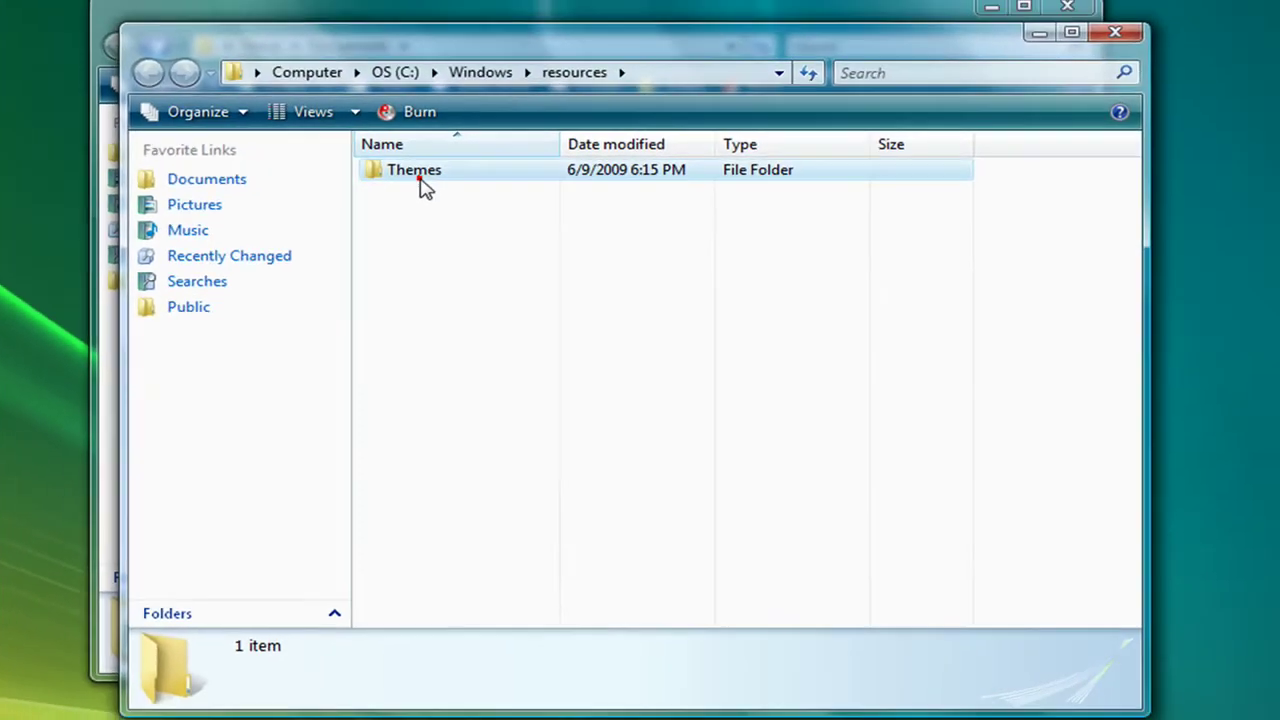
click(420, 186)
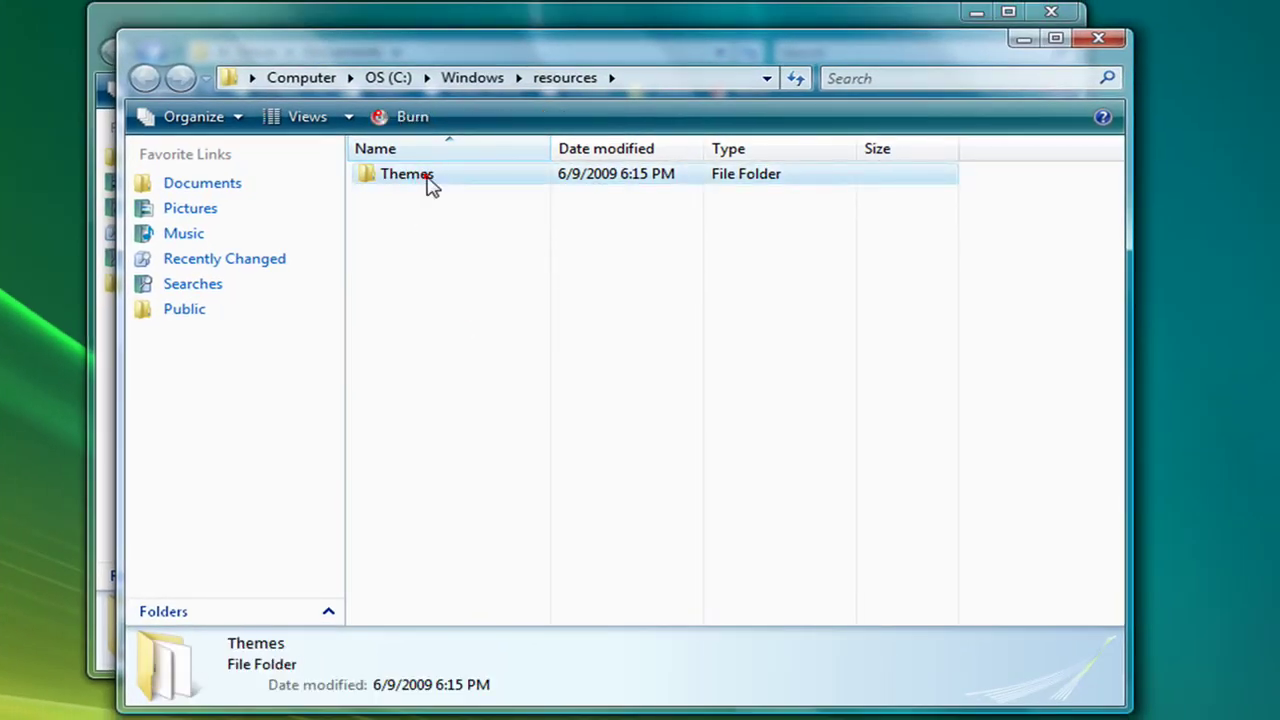
double_click(426, 186)
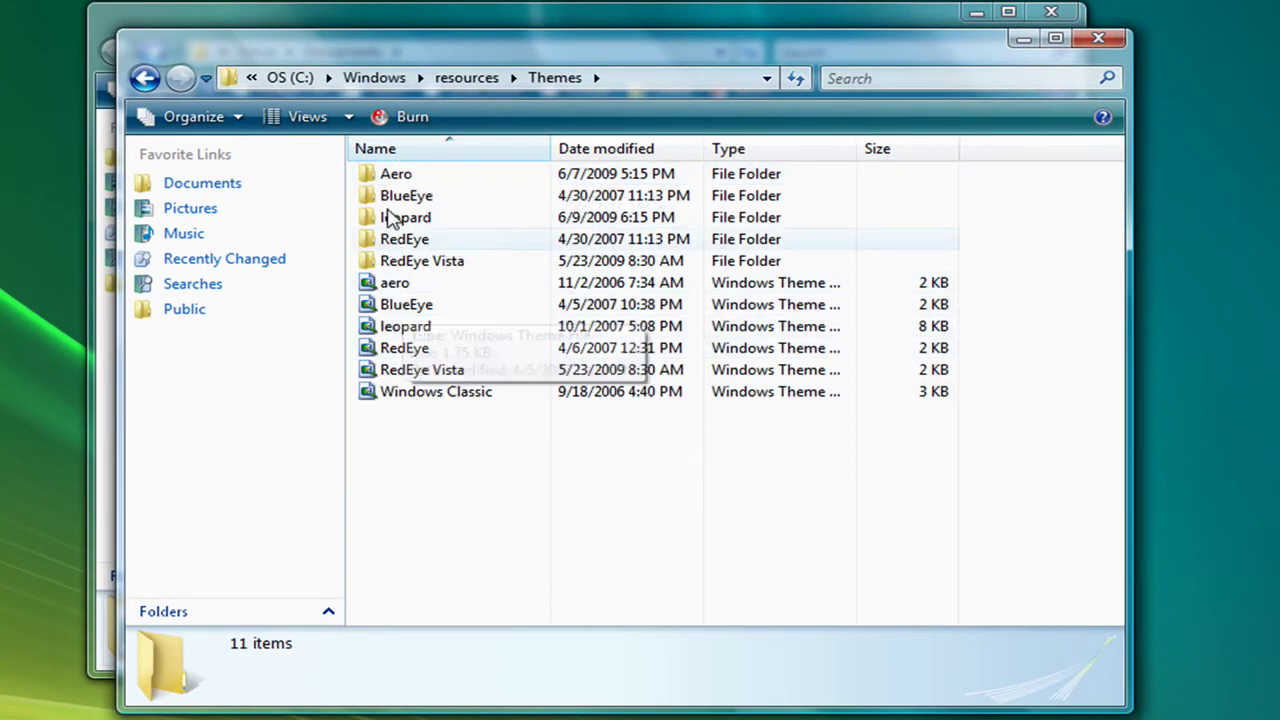
Copy the two selected leopard items from Documents and return to the Themes window
click(1023, 38)
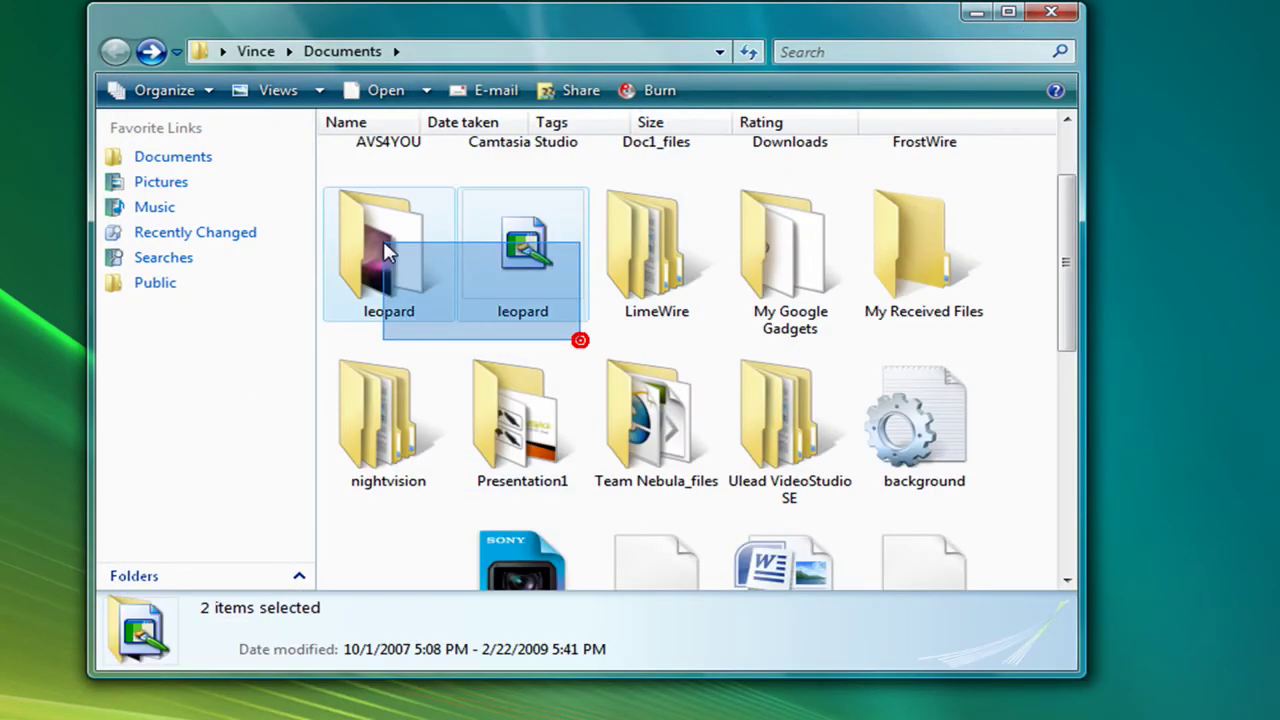
right_click(383, 241)
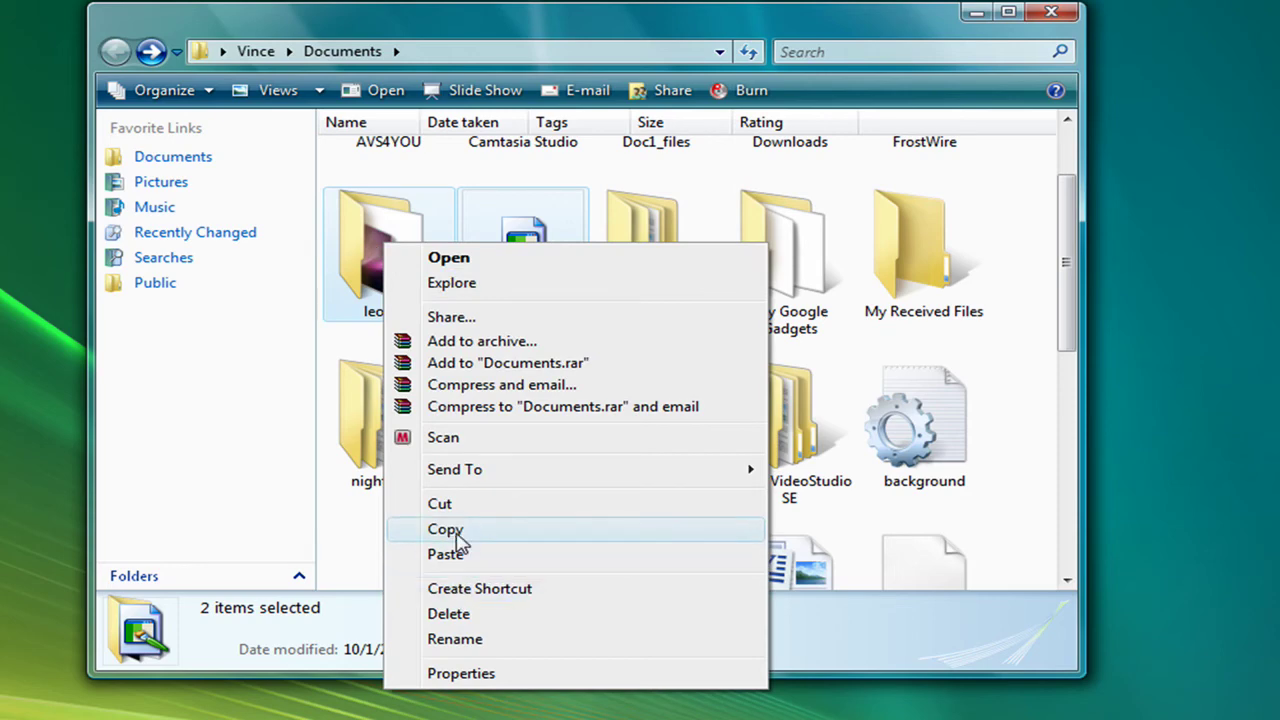
click(462, 527)
key(alt+Tab)
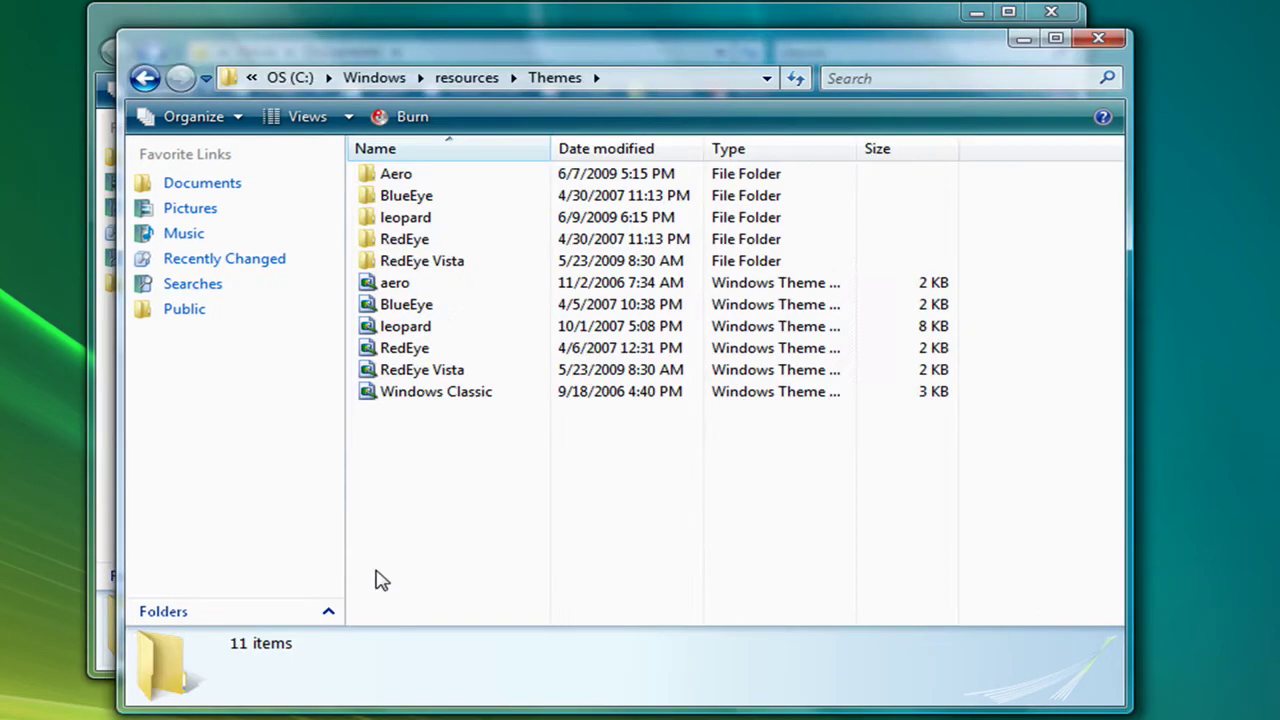
Paste the leopard items into Themes, merge folders, and skip every existing-file conflict
right_click(418, 445)
click(470, 628)
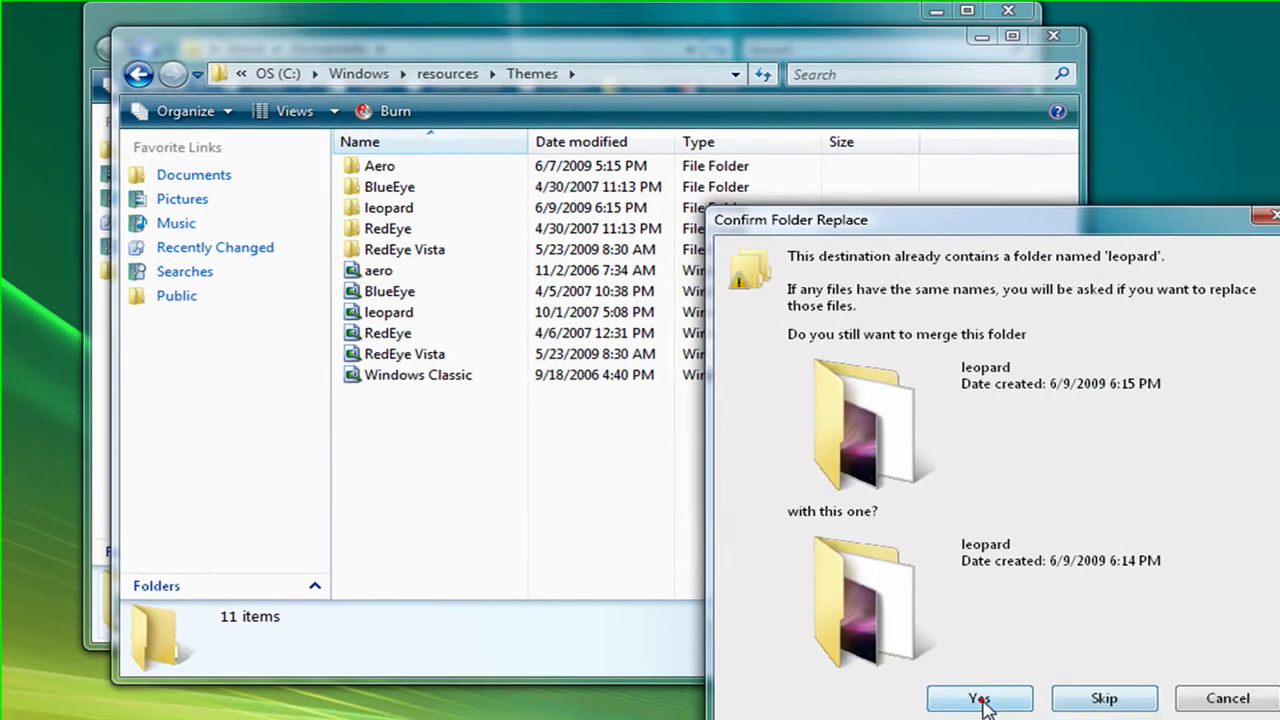
click(1020, 718)
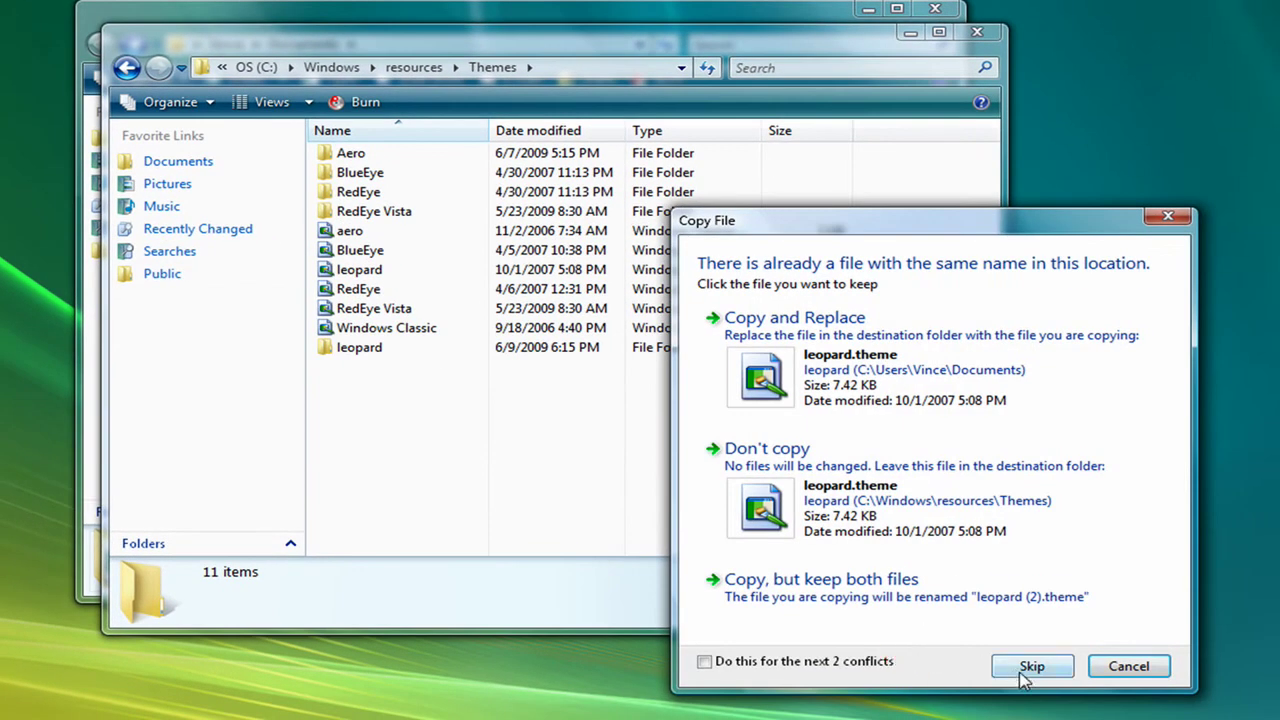
click(1024, 672)
click(1024, 668)
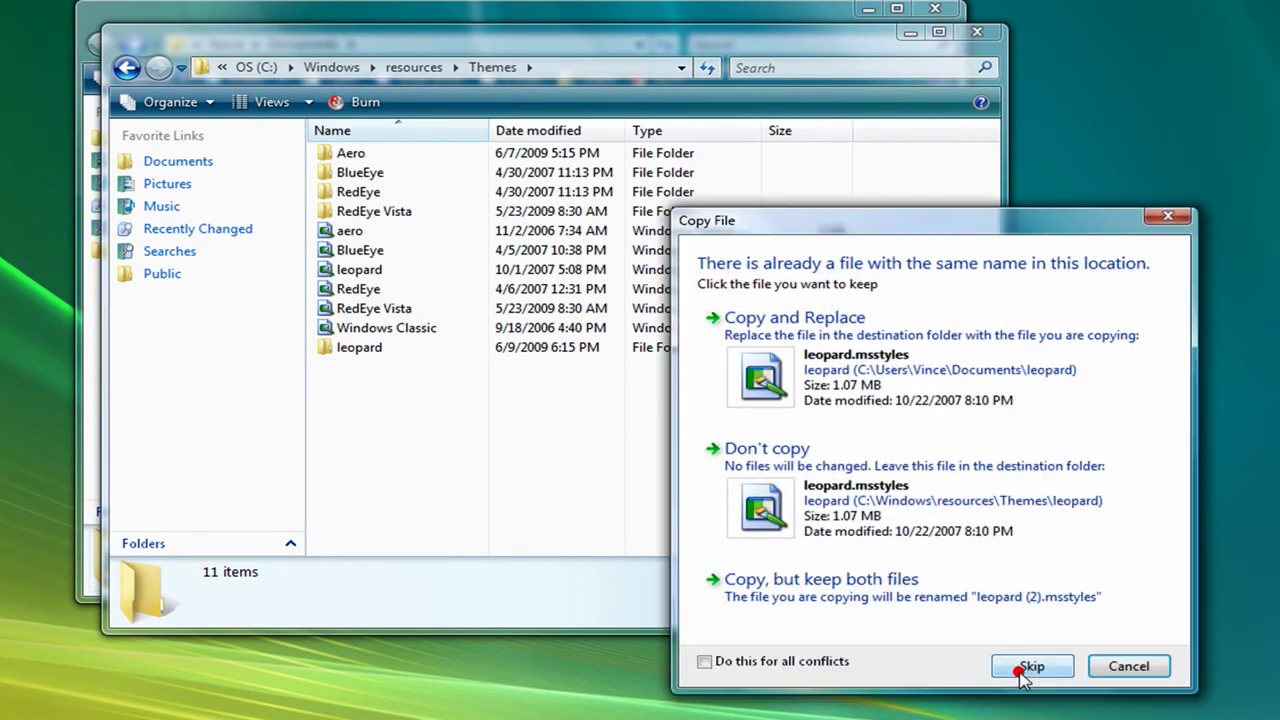
click(1022, 670)
click(1122, 650)
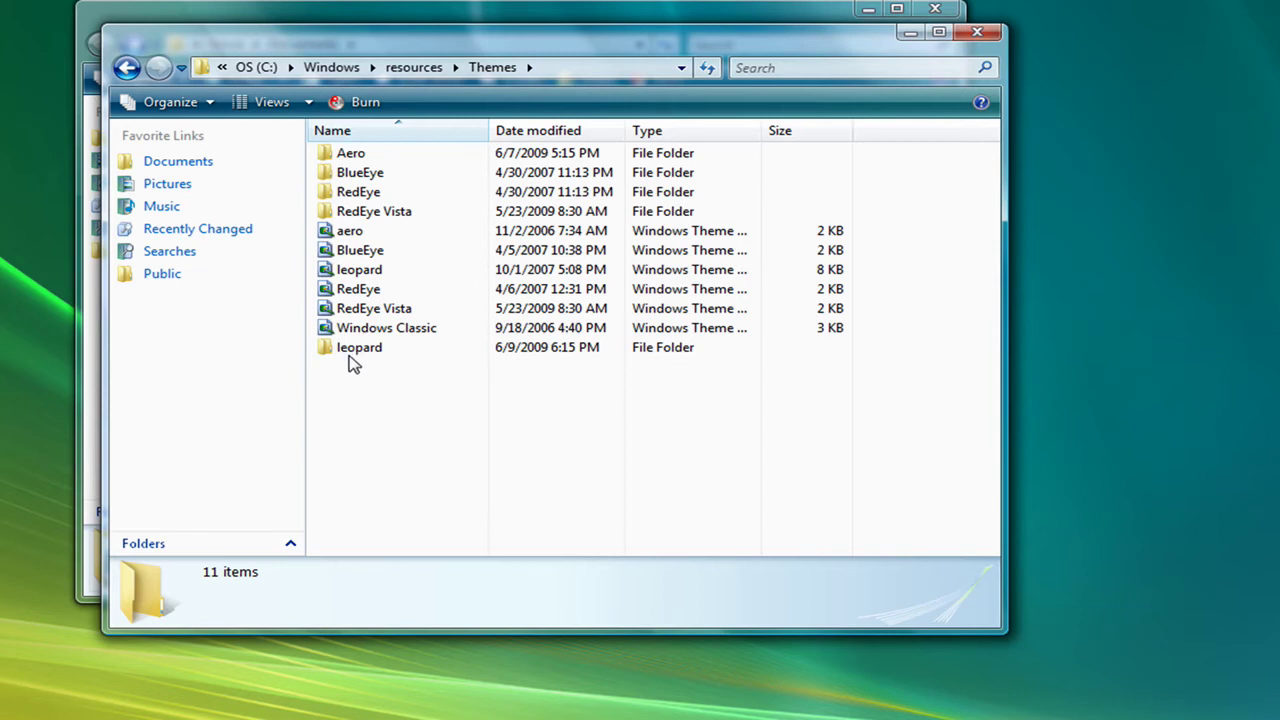
drag(350, 357, 378, 229)
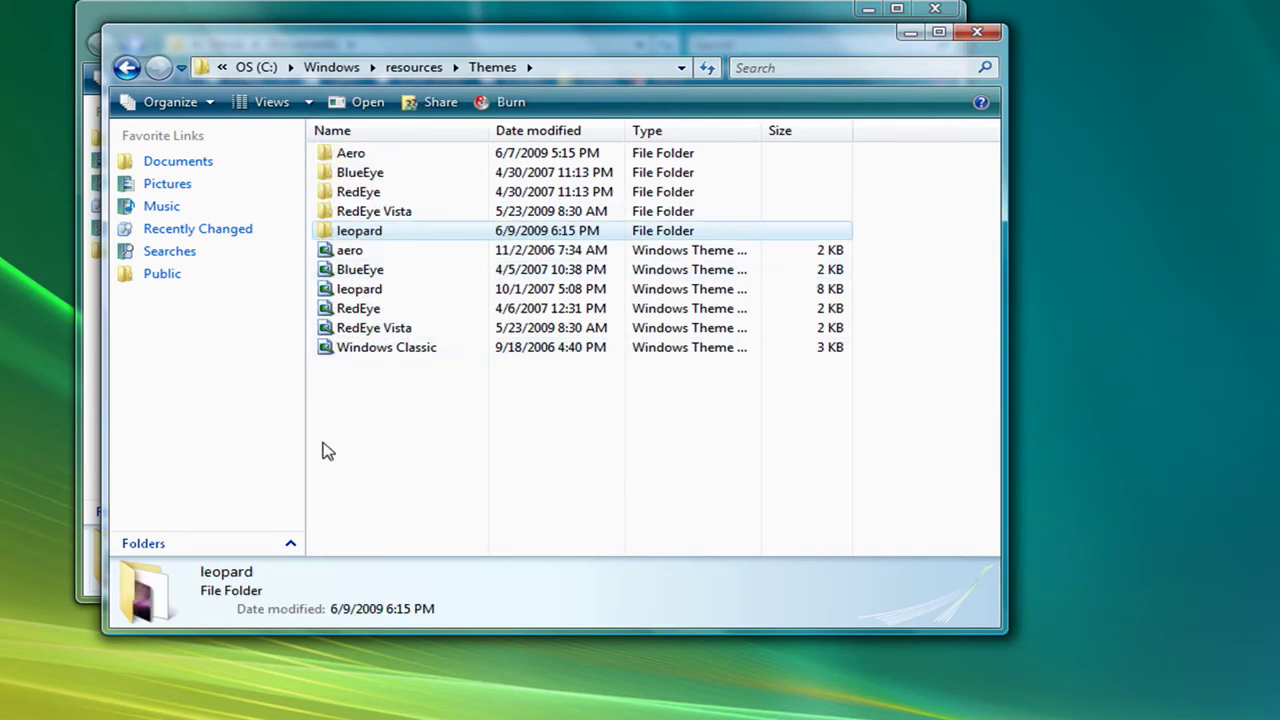
Open the leopard folder and launch its leopard .msstyles visual style file
click(375, 442)
double_click(362, 231)
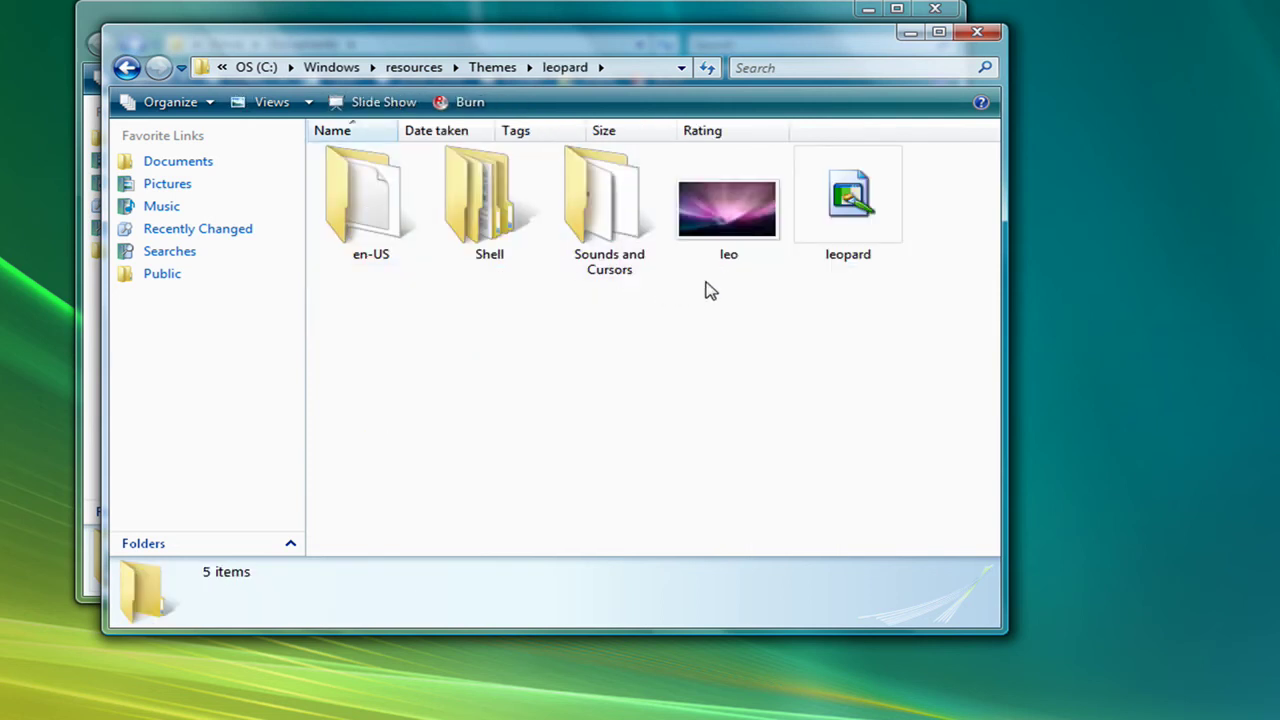
click(865, 233)
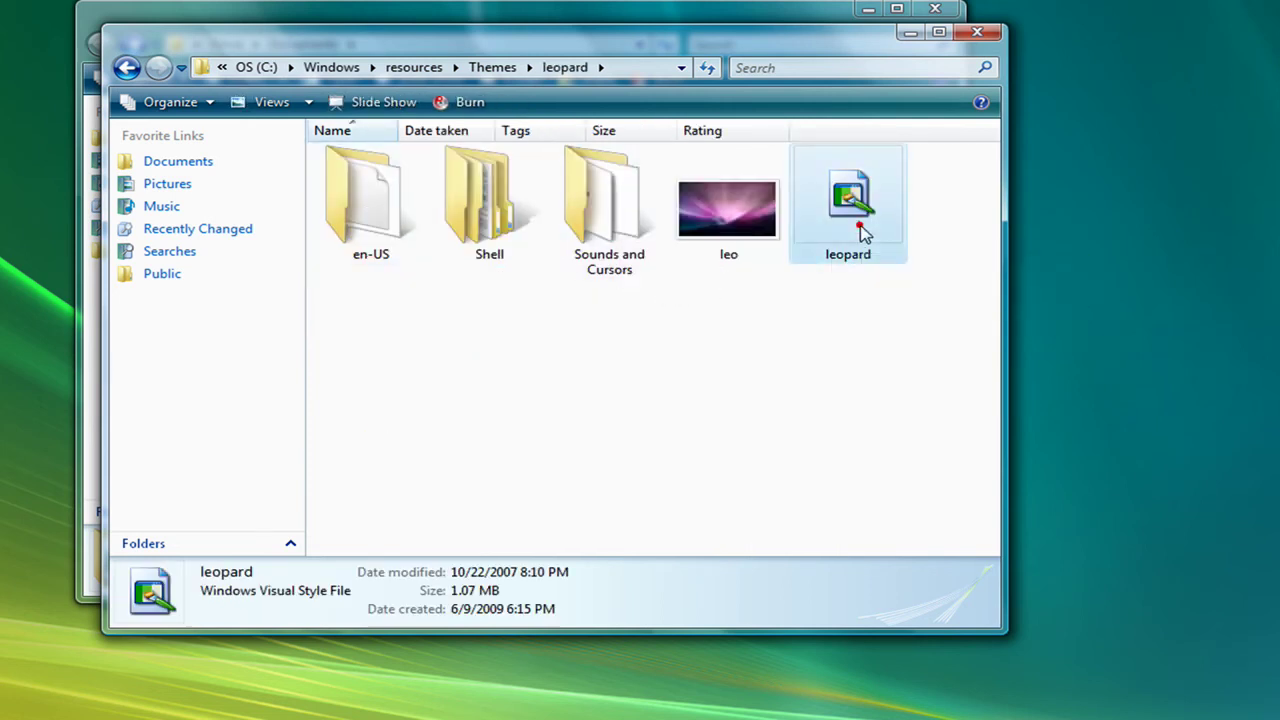
click(857, 361)
double_click(874, 231)
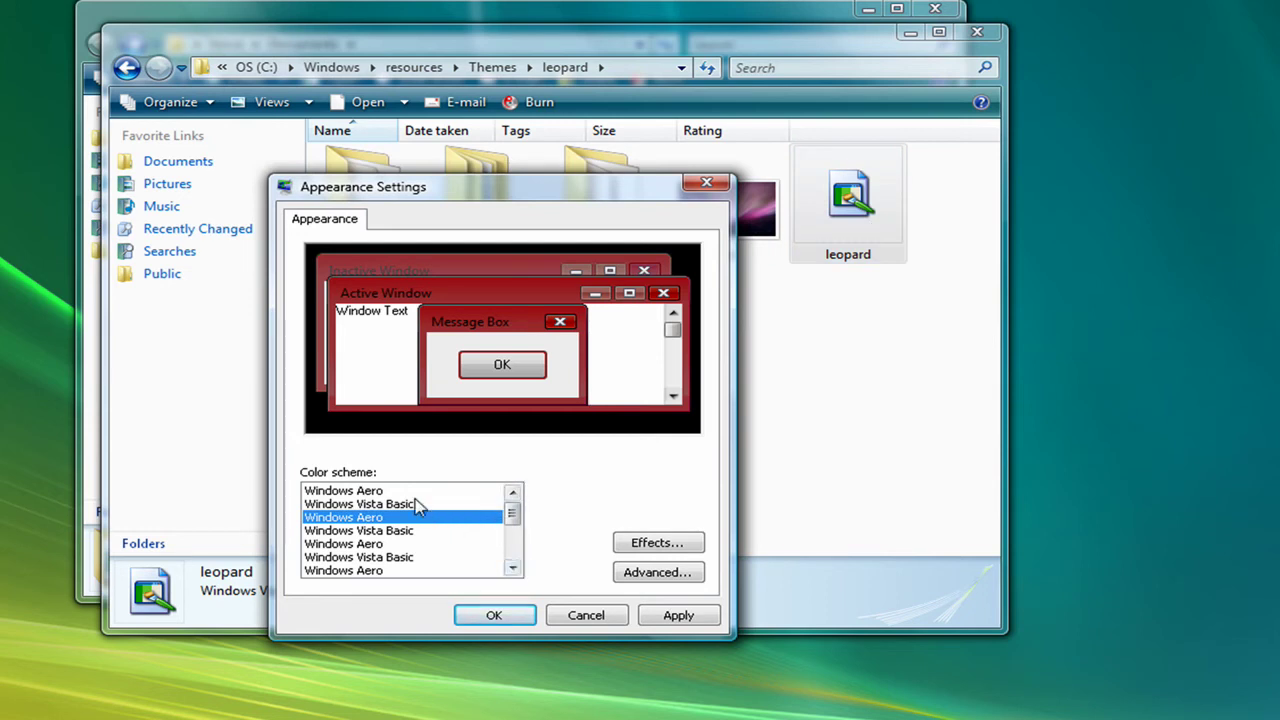
Apply the fifth Windows Aero colour scheme, accept, and close the leopard and Documents windows
click(365, 491)
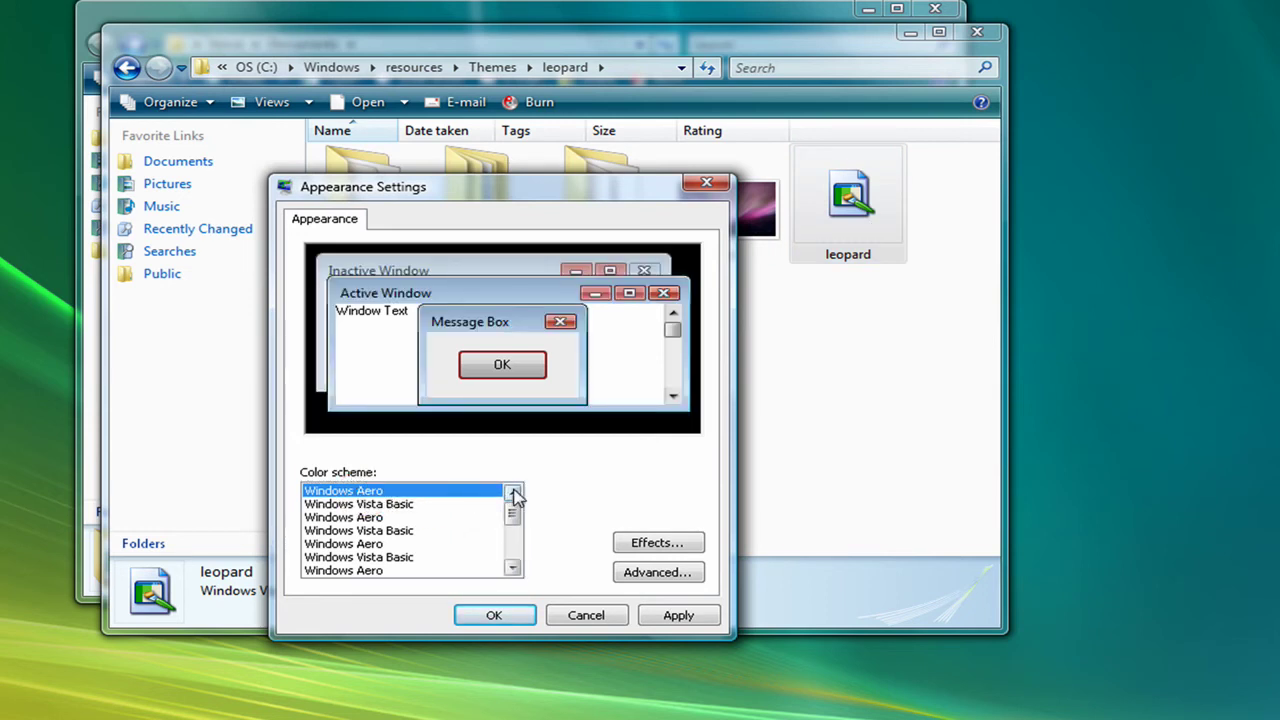
click(372, 545)
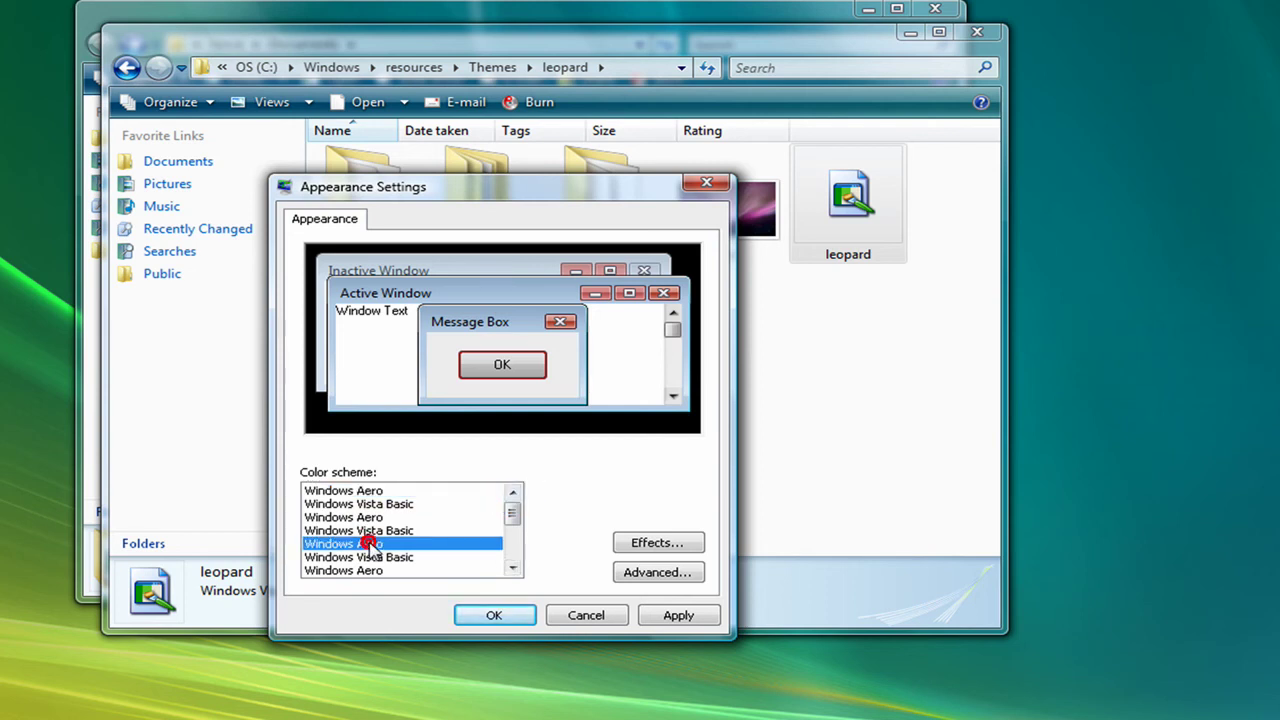
click(678, 616)
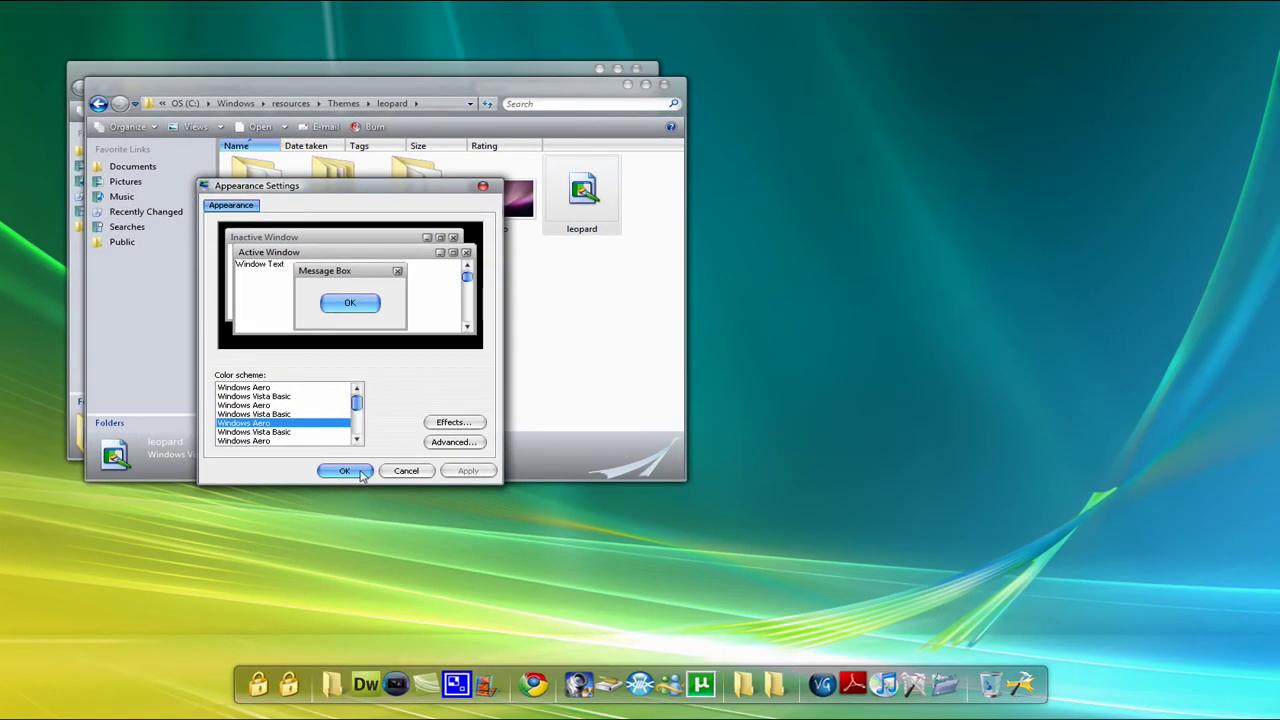
click(361, 474)
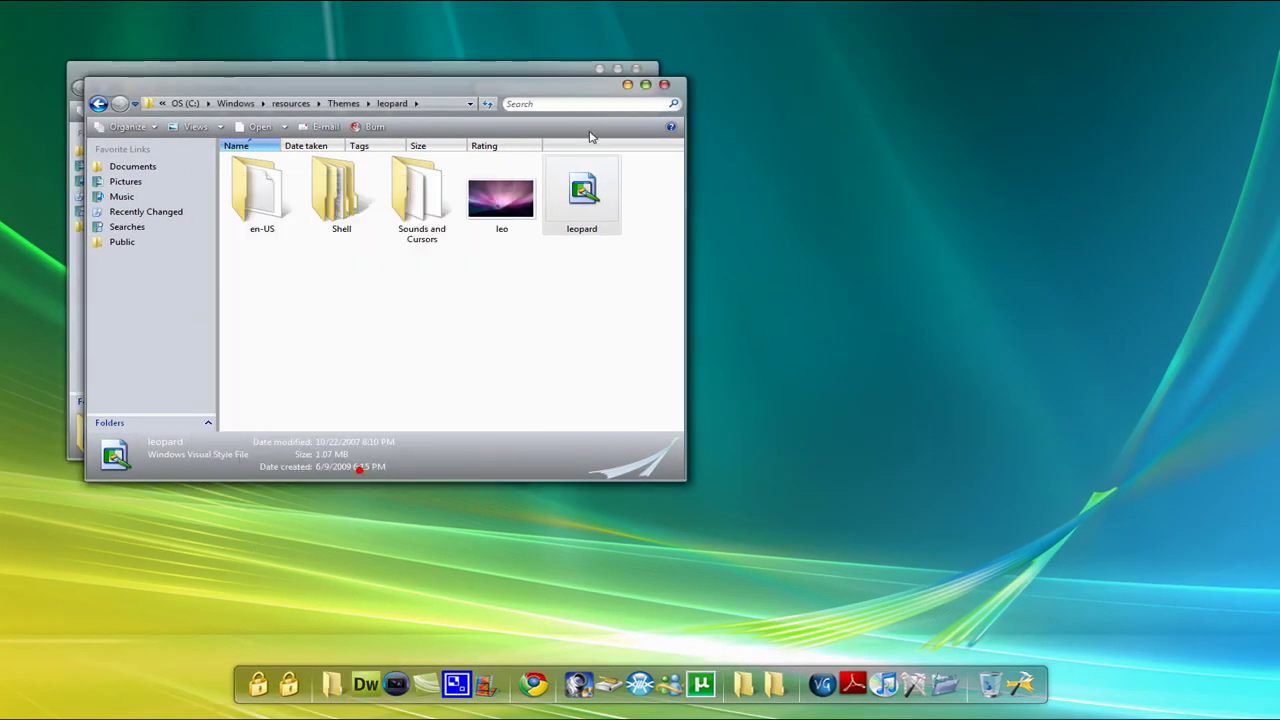
click(665, 86)
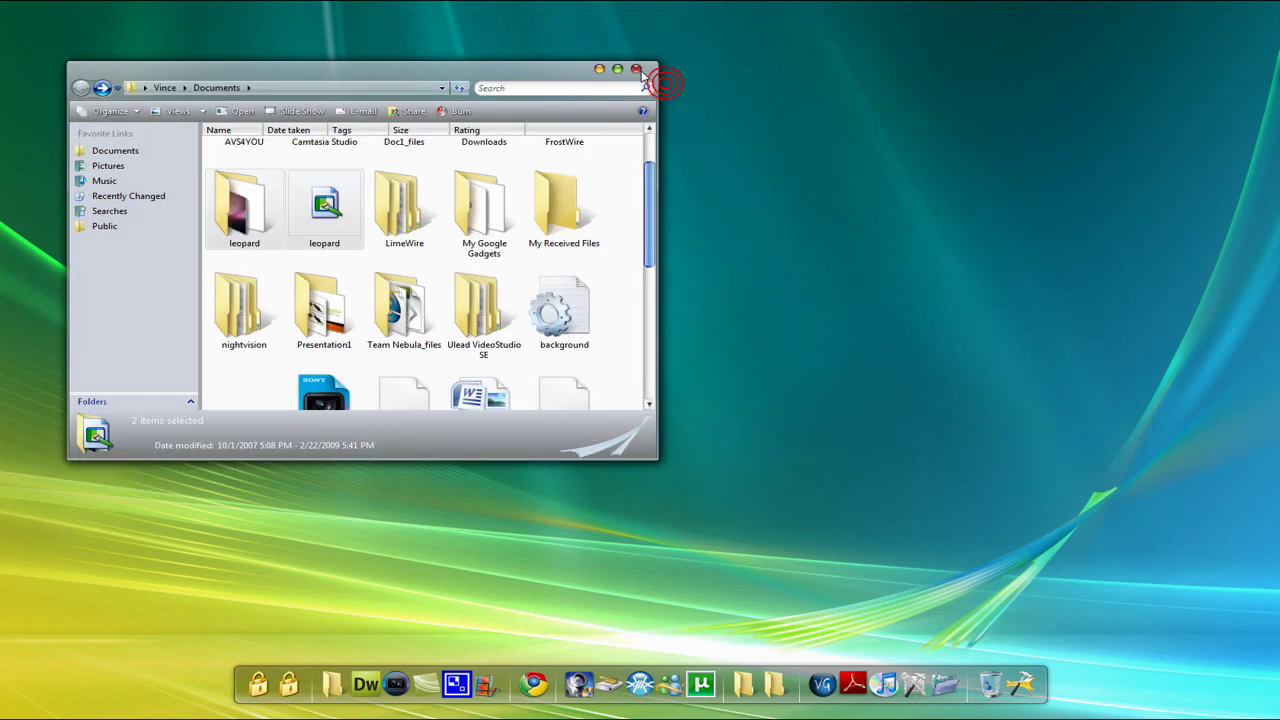
click(640, 71)
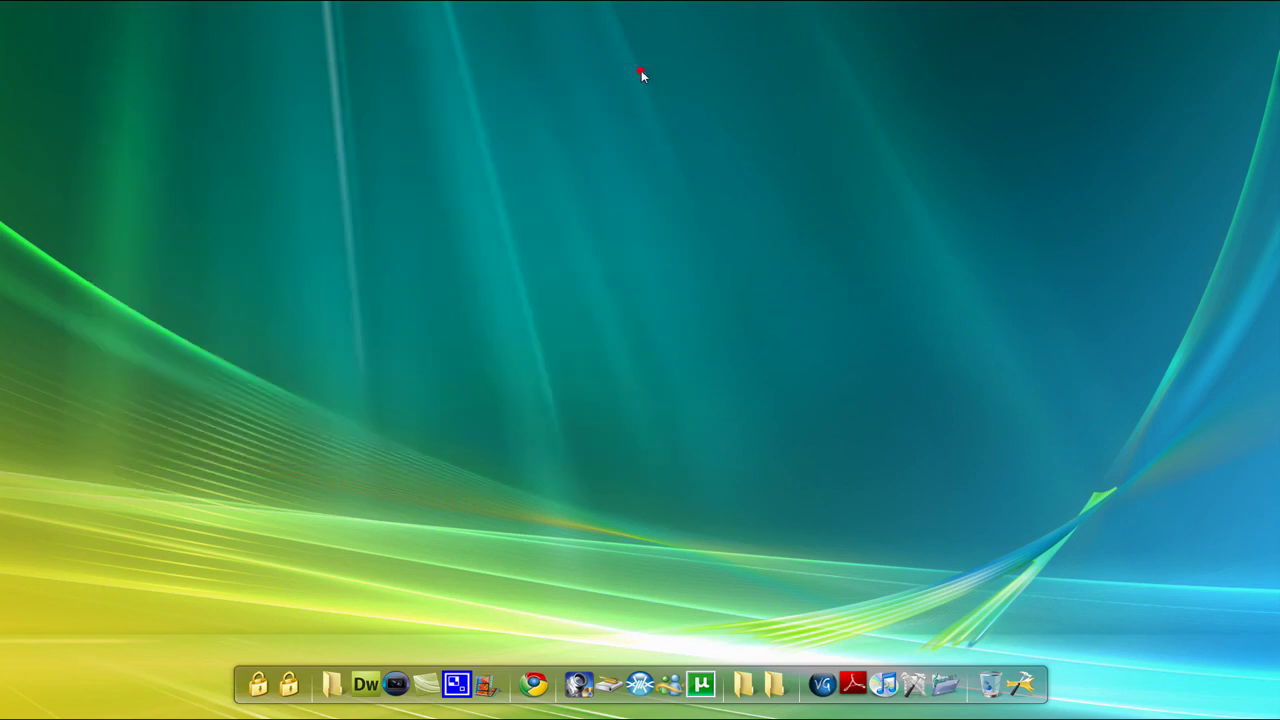
Set the desktop background to the green leaf picture from Pictures, then close Personalization
right_click(515, 272)
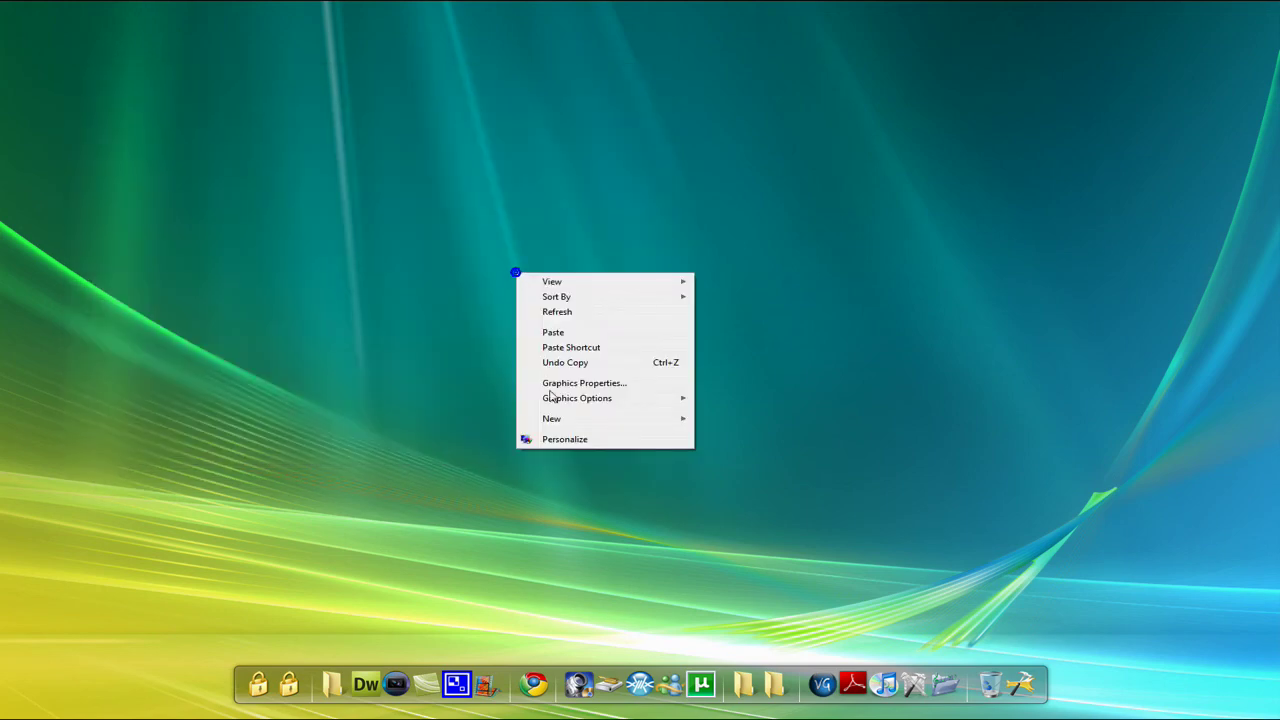
click(580, 438)
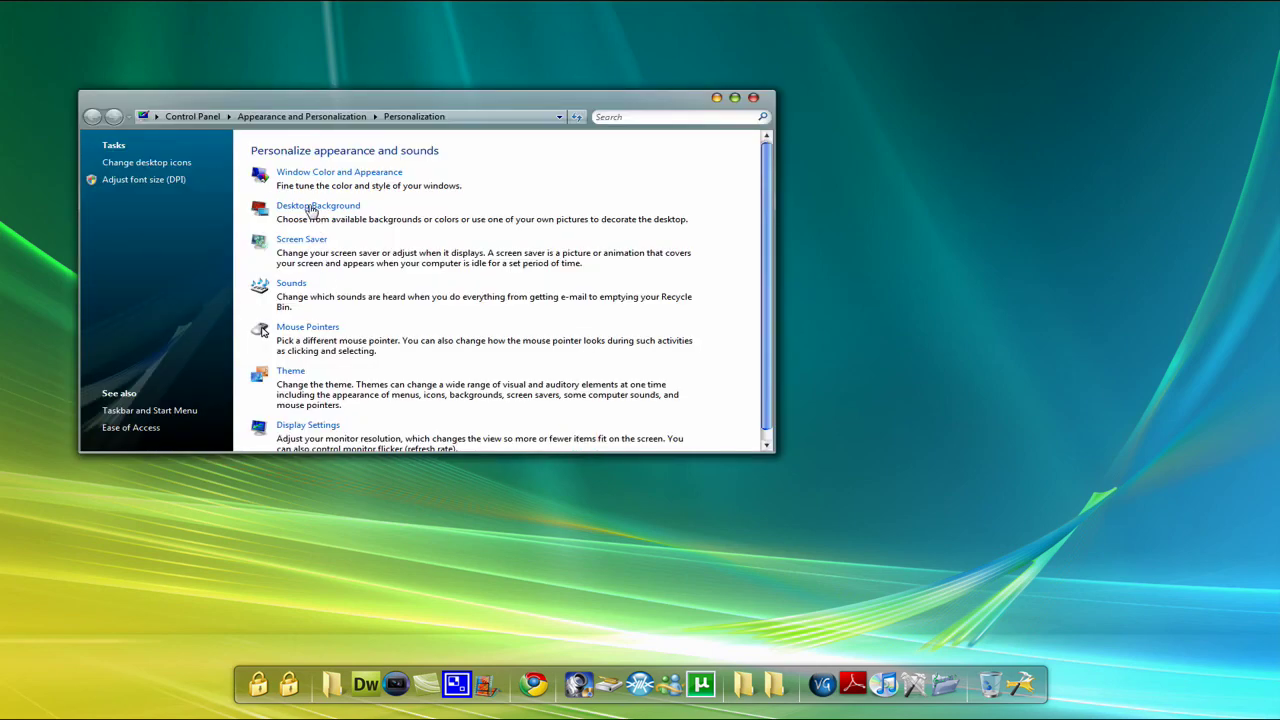
click(311, 207)
click(298, 190)
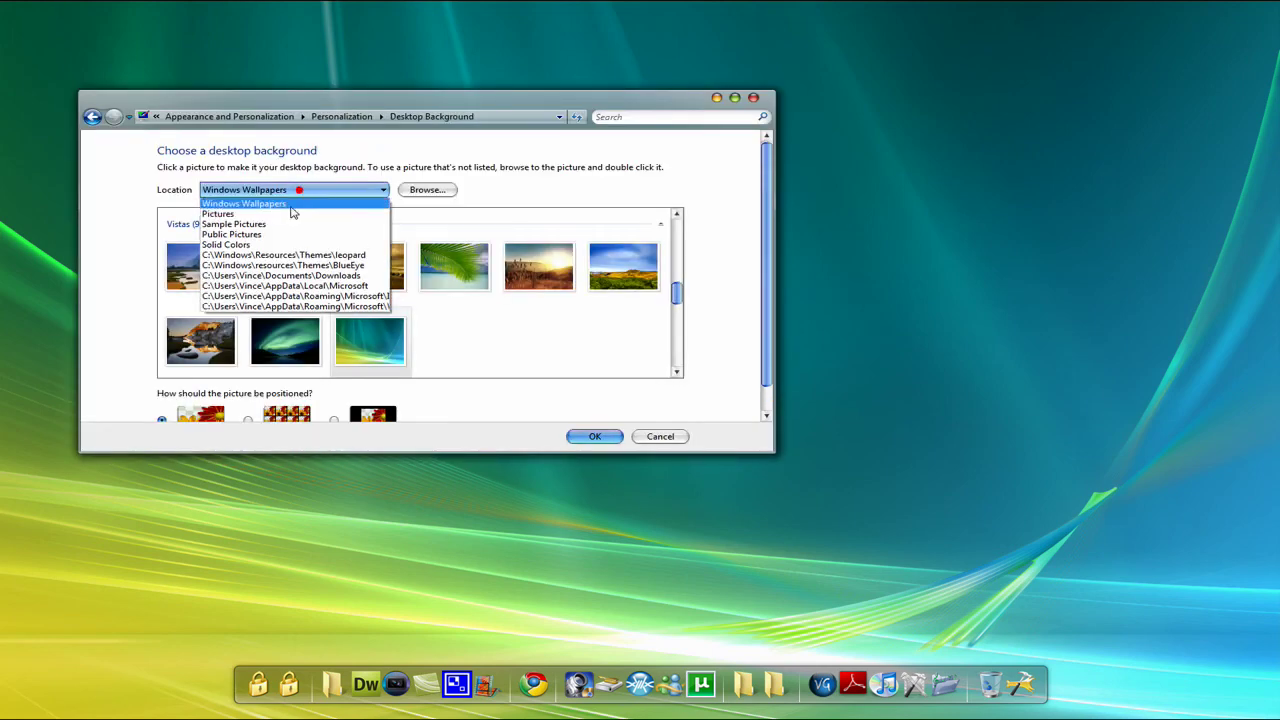
click(293, 213)
click(450, 244)
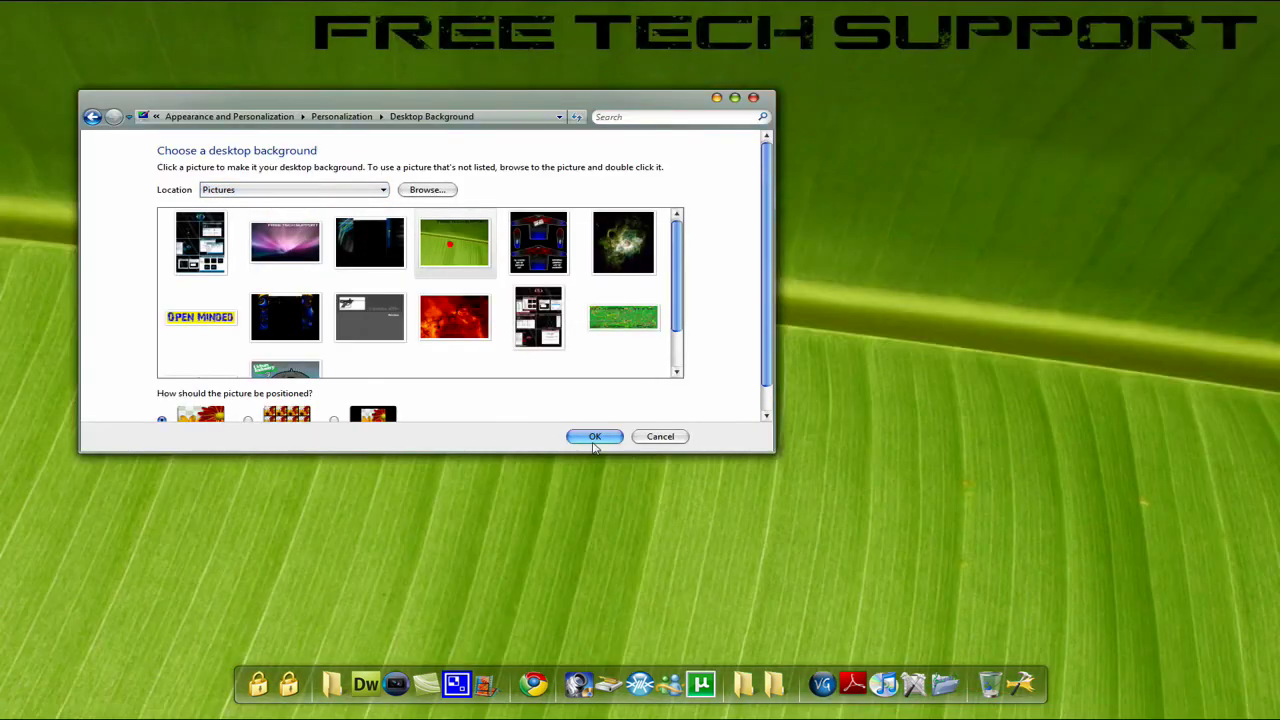
click(594, 438)
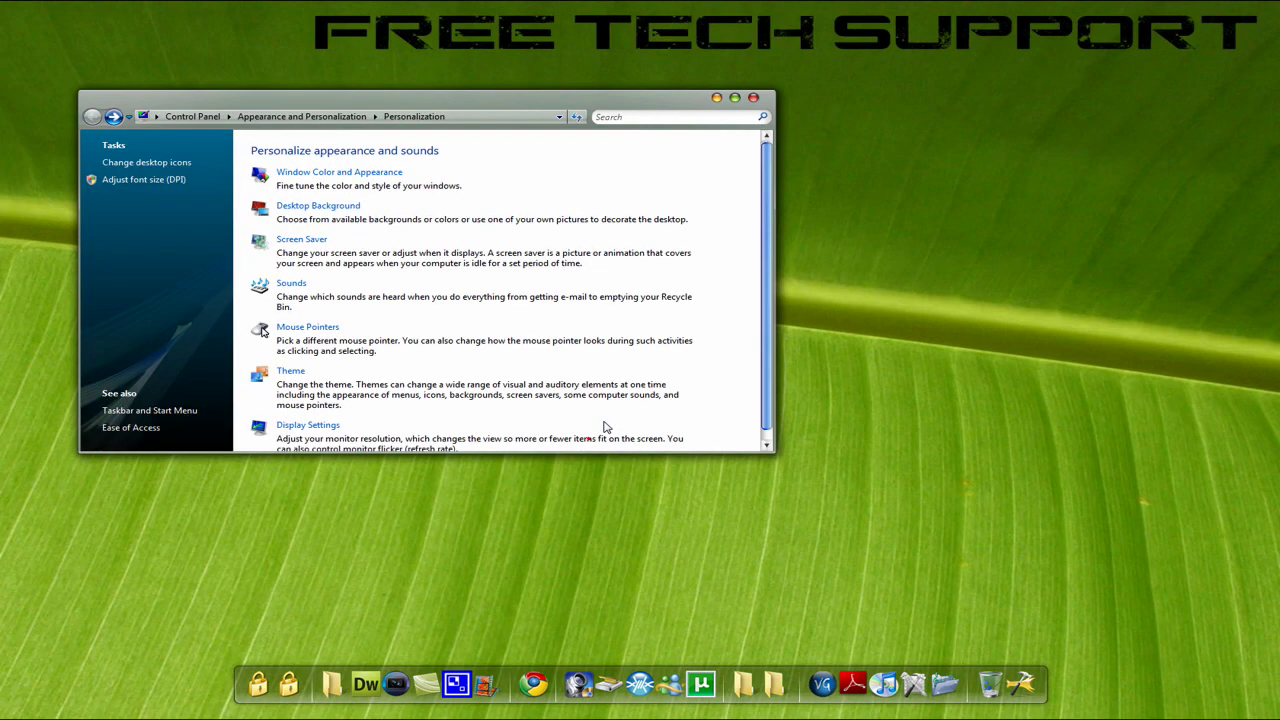
click(754, 98)
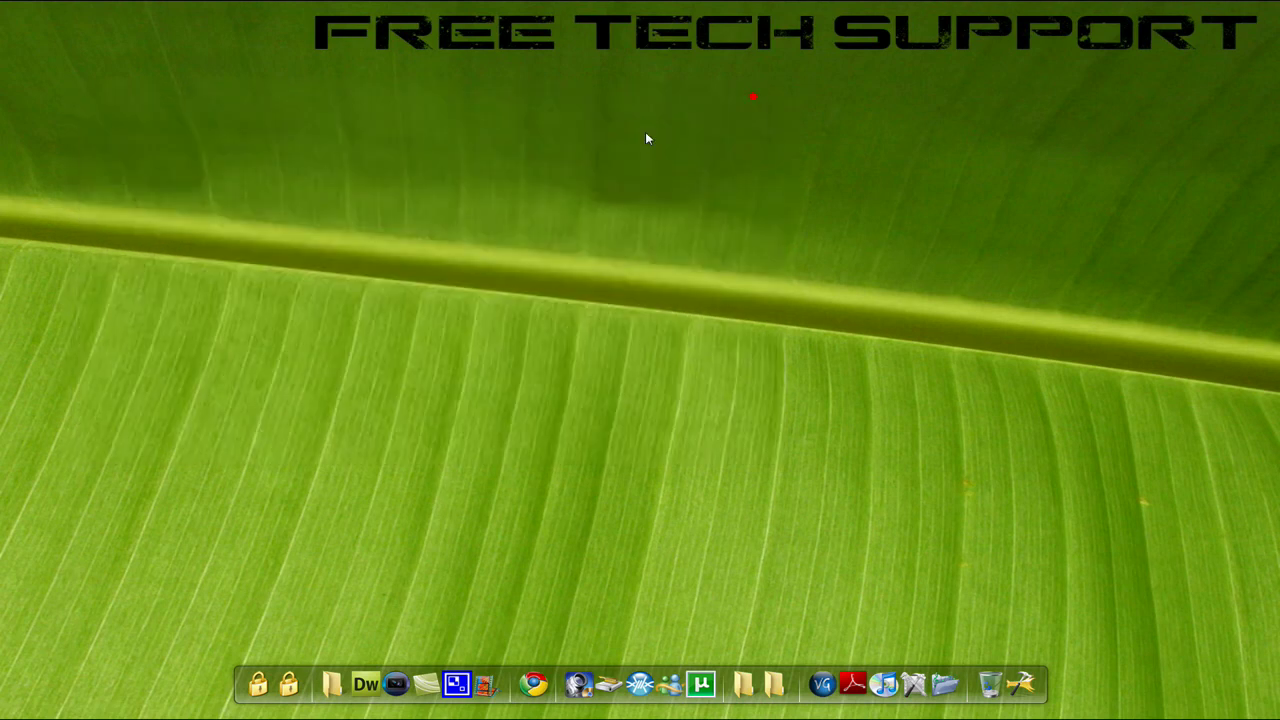